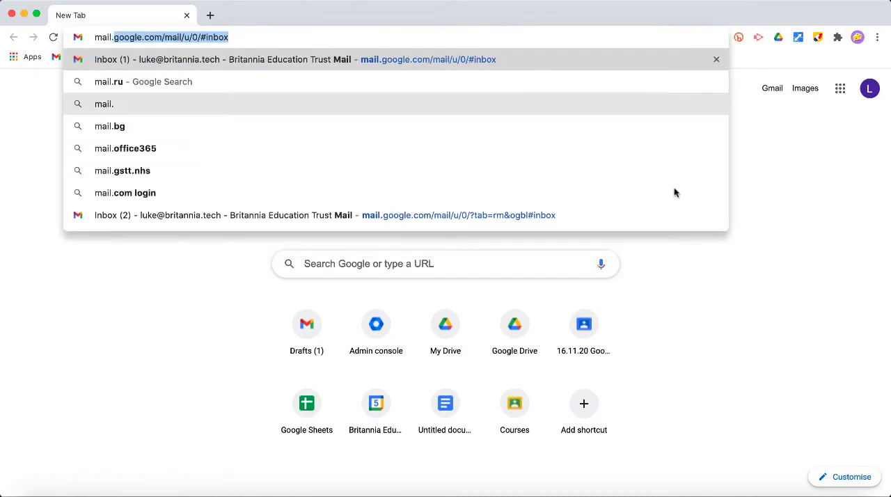
# Open the Gmail inbox and look over the message list and a blank new-message window
pyautogui.click(839, 89)
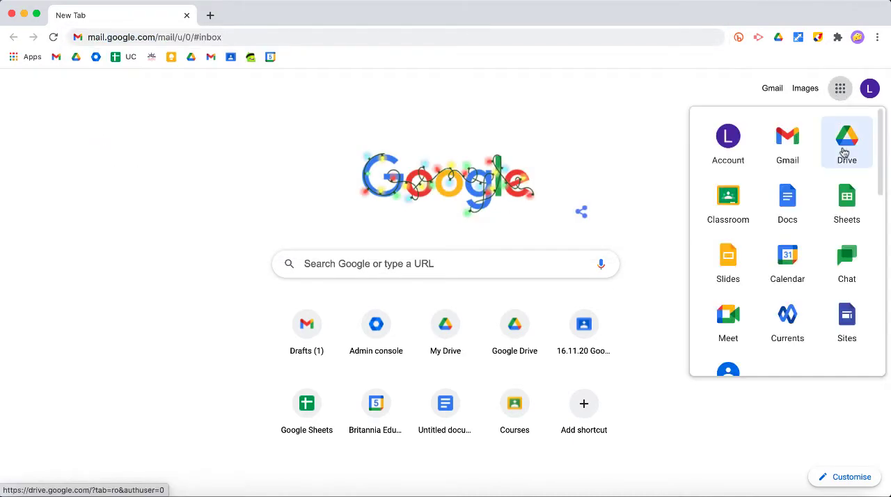
pyautogui.click(772, 90)
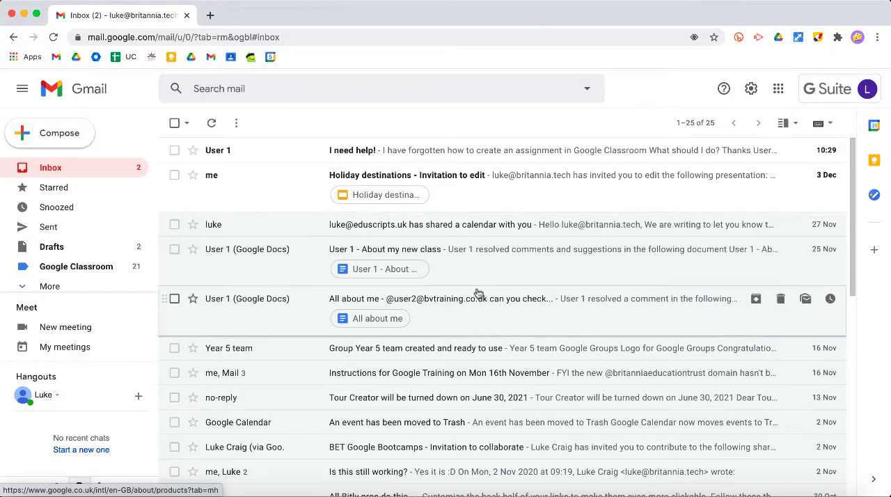
pyautogui.scroll(-2, 477, 294)
pyautogui.scroll(2, 478, 293)
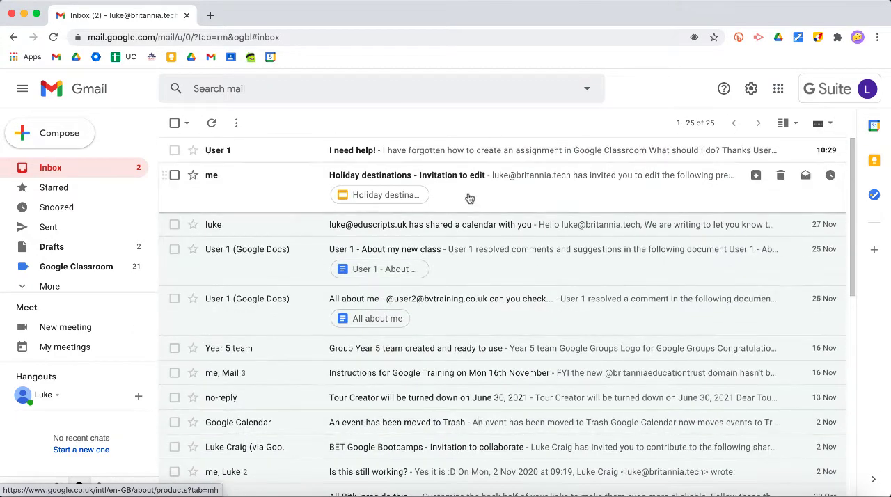
pyautogui.click(78, 135)
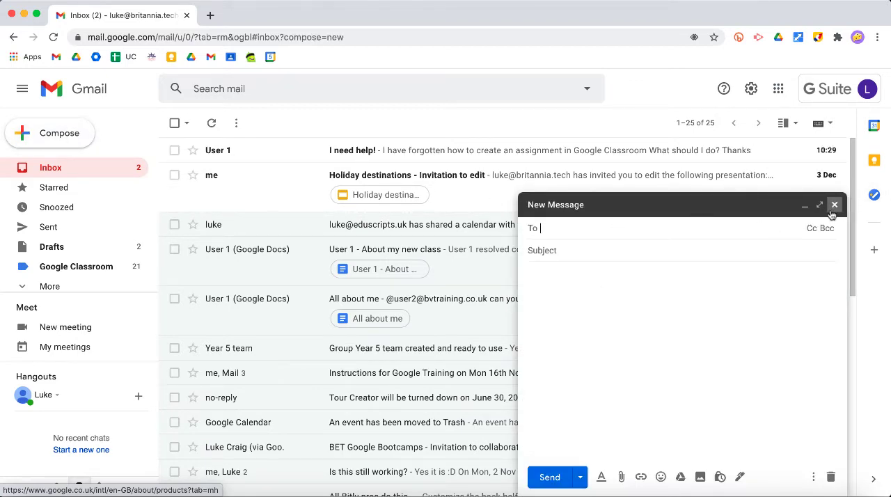
pyautogui.click(834, 205)
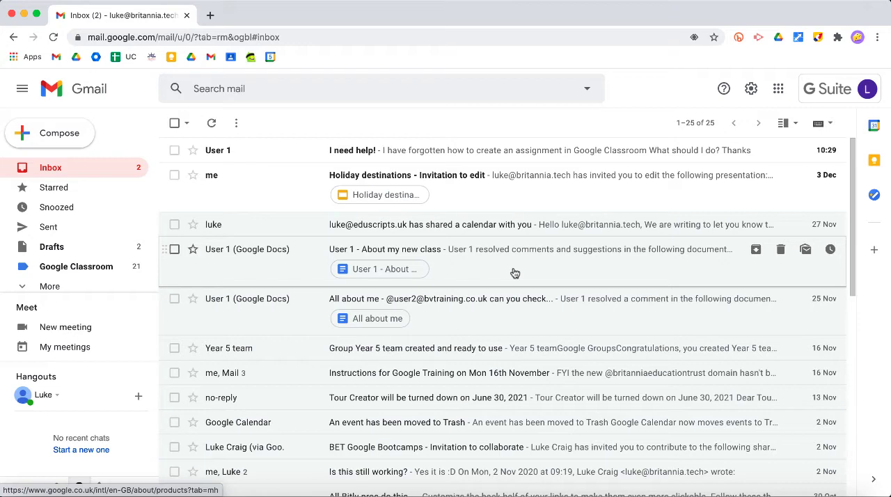
# Open the "I need help!" email and apply a newly created label named "tech support" to it
pyautogui.click(434, 157)
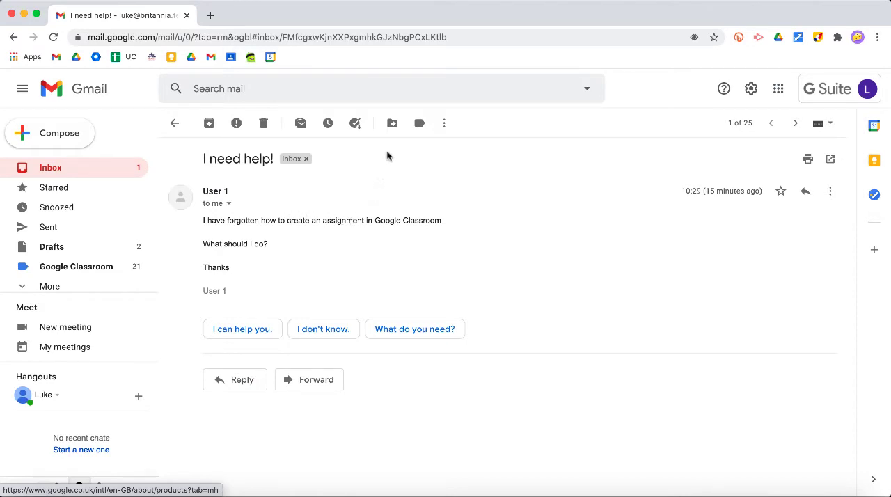
pyautogui.click(420, 127)
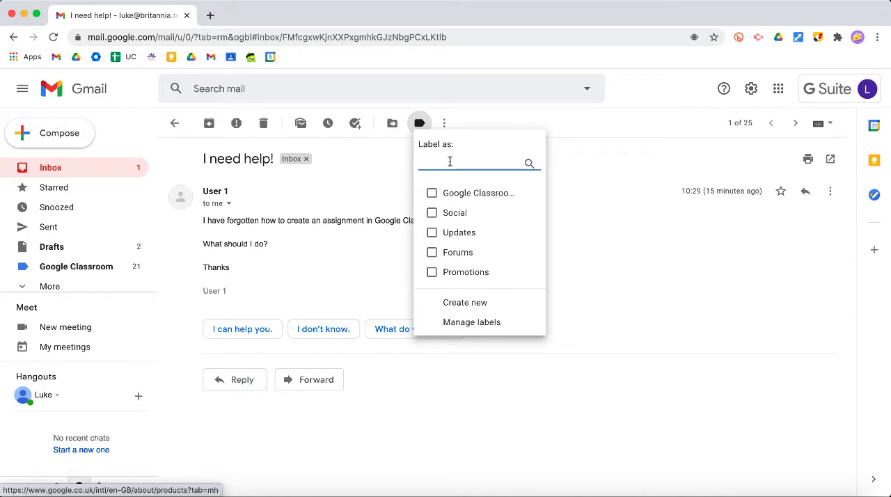
pyautogui.write('tech s')
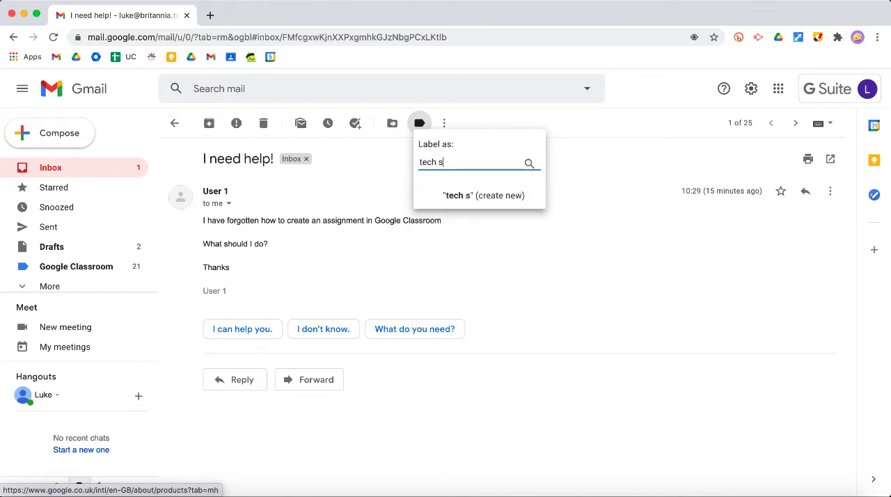
pyautogui.write('upport')
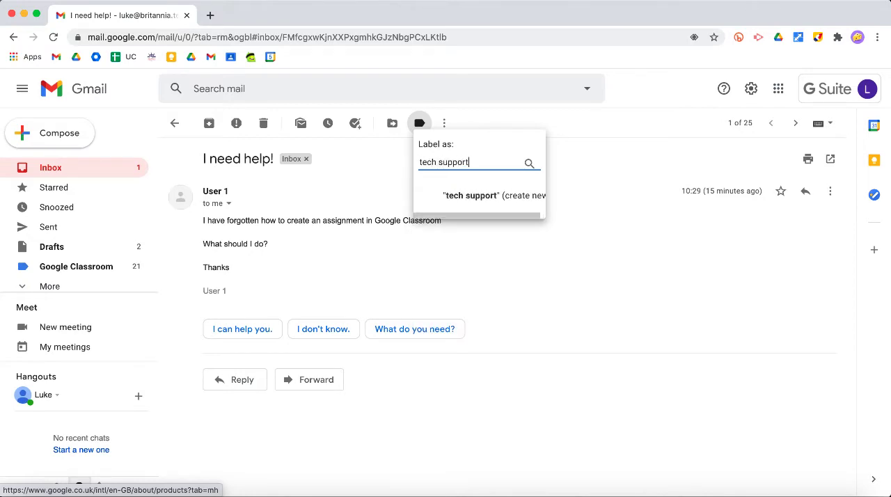
pyautogui.click(461, 198)
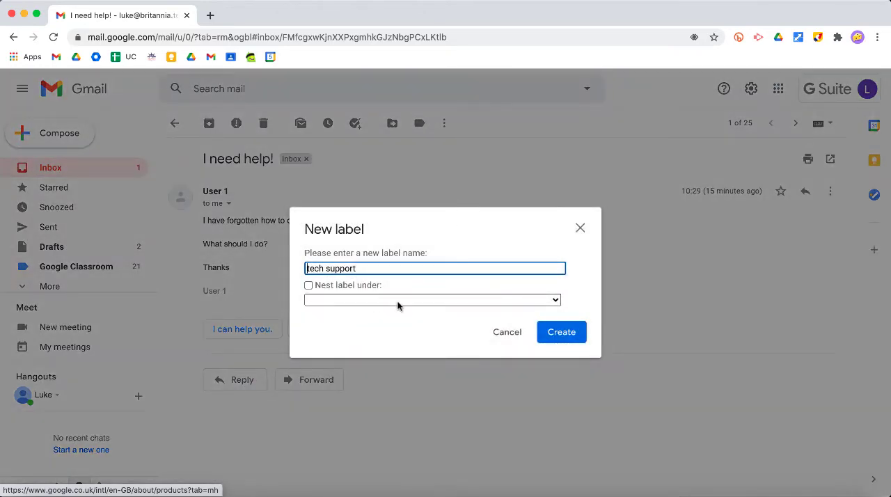
pyautogui.click(574, 333)
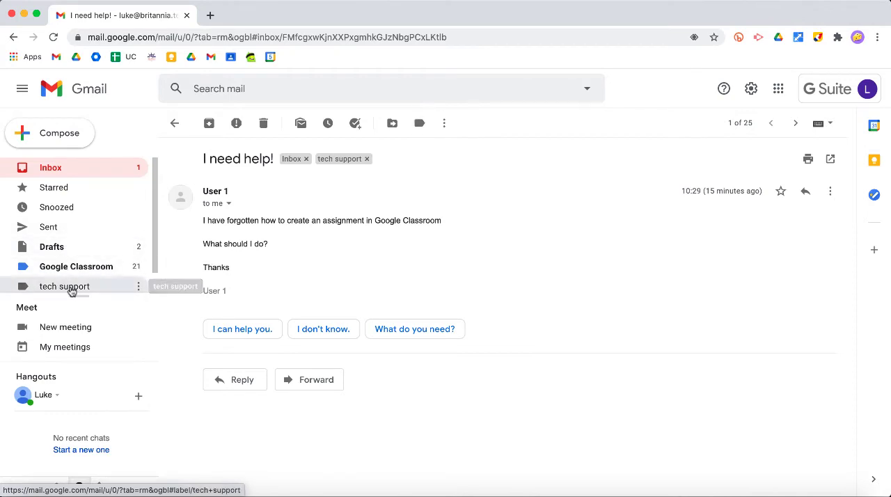
# Open the "I need help!" email from the tech support label's list and set the label's colour to red
pyautogui.click(72, 287)
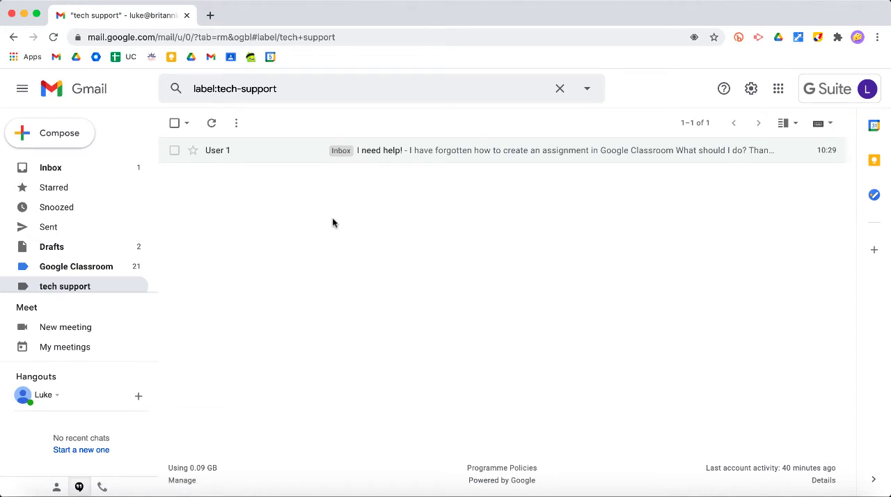
pyautogui.click(425, 154)
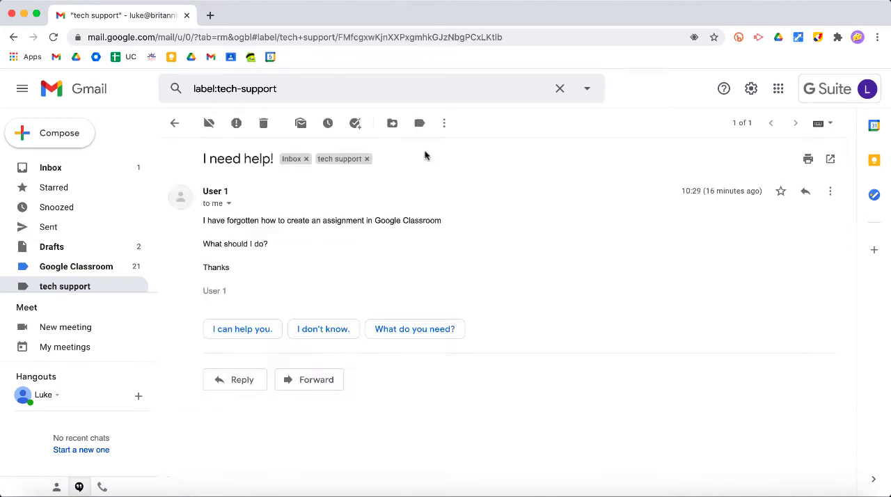
pyautogui.click(139, 288)
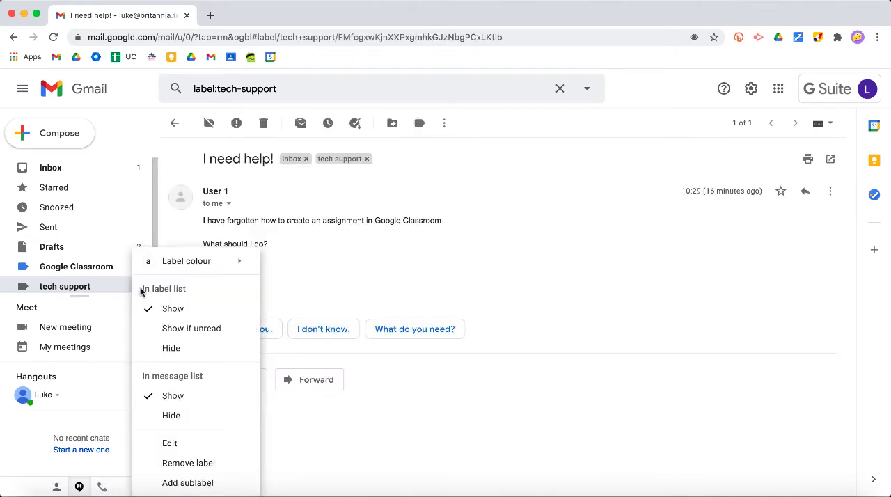
pyautogui.moveTo(215, 260)
pyautogui.click(369, 299)
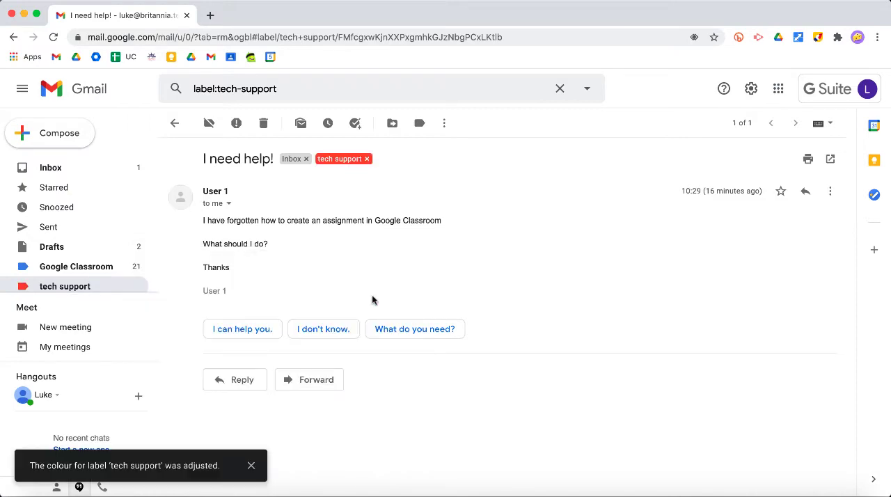
# Return to the inbox and mark the "I need help!" email as unread
pyautogui.click(173, 124)
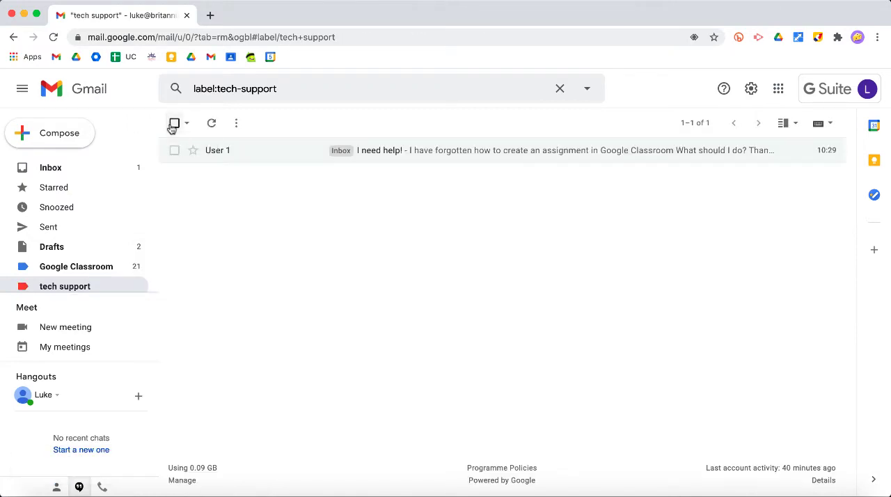
pyautogui.click(61, 169)
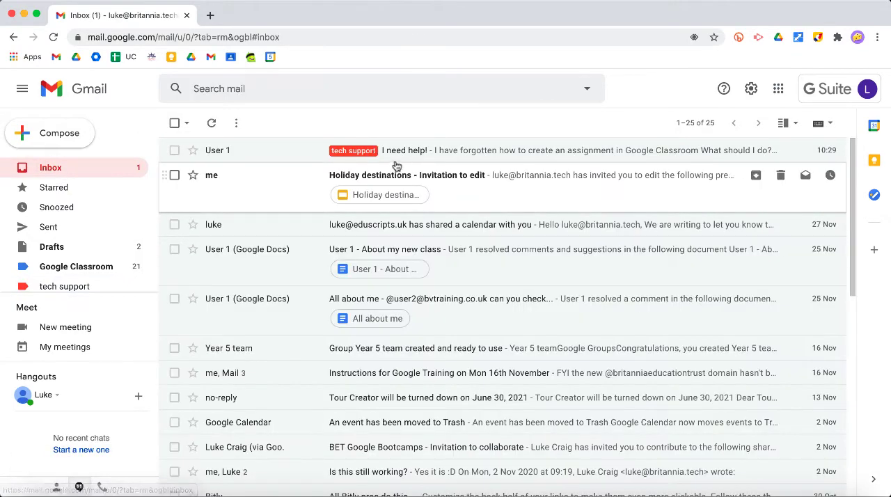
pyautogui.click(533, 149)
pyautogui.click(300, 123)
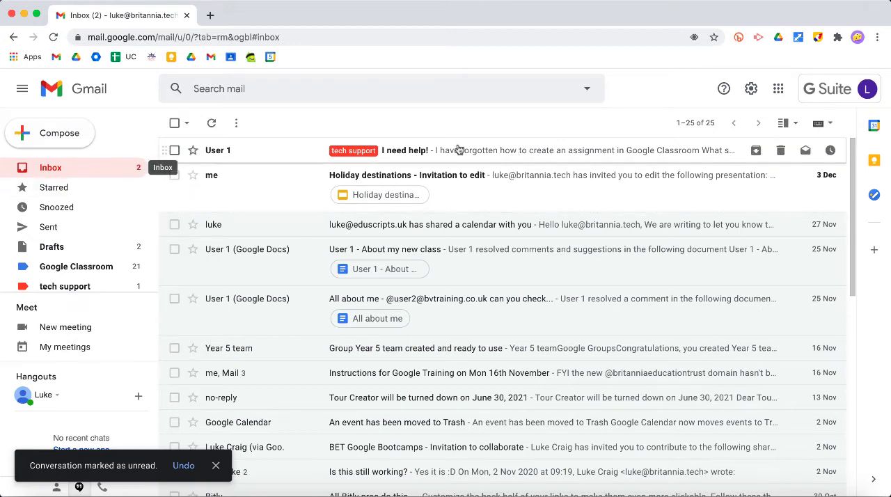
# Open the "I need help!" email and snooze it until Later today, Mon, 18:00
pyautogui.click(522, 151)
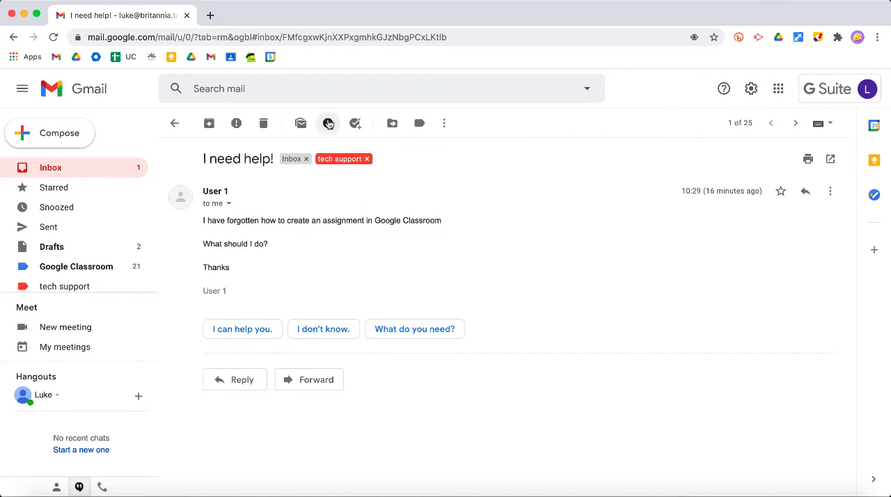
pyautogui.click(328, 124)
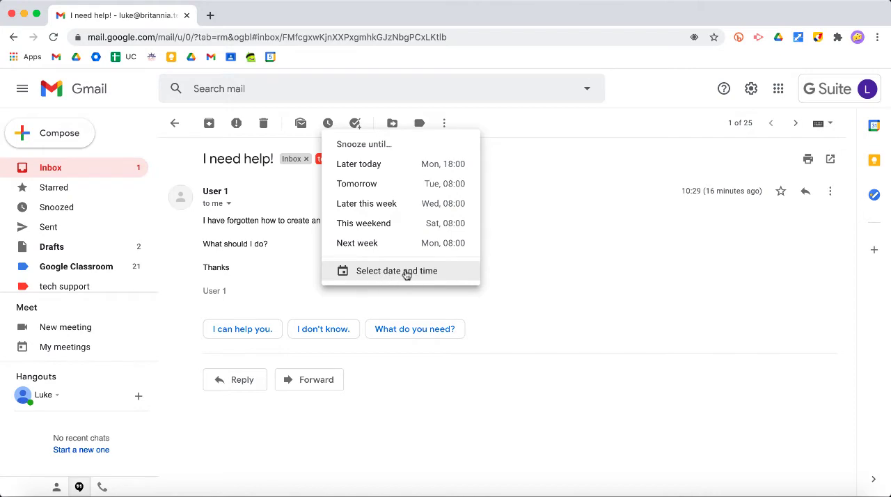
pyautogui.click(376, 164)
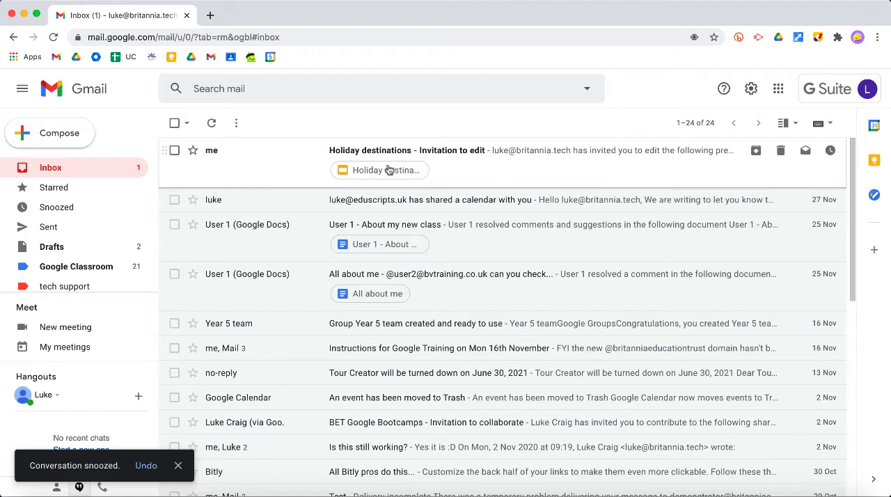
# Expand the folder list, unsnooze the "I need help!" email from the Snoozed folder and return to the inbox
pyautogui.scroll(-1, 112, 203)
pyautogui.click(59, 282)
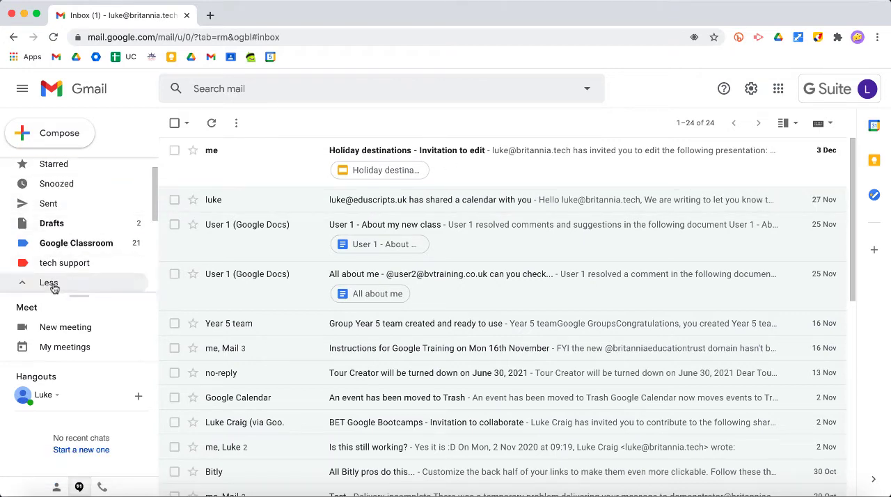
pyautogui.scroll(-5, 78, 230)
pyautogui.scroll(-2, 81, 231)
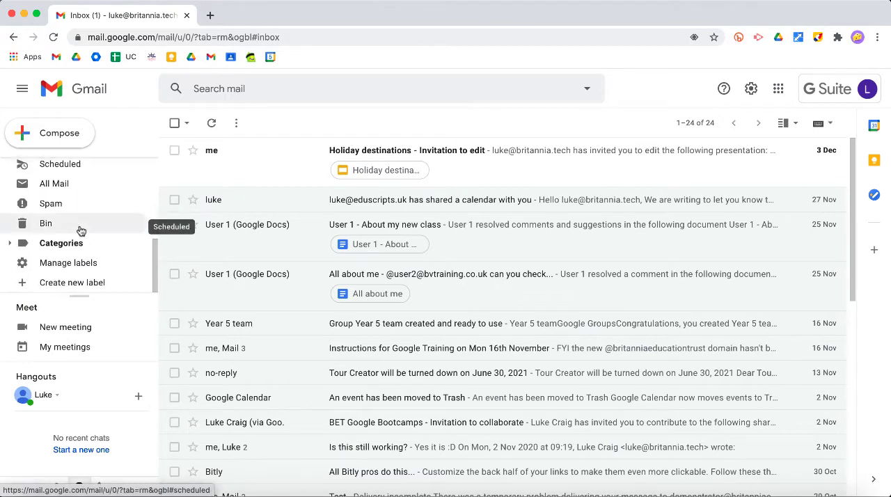
pyautogui.scroll(5, 80, 231)
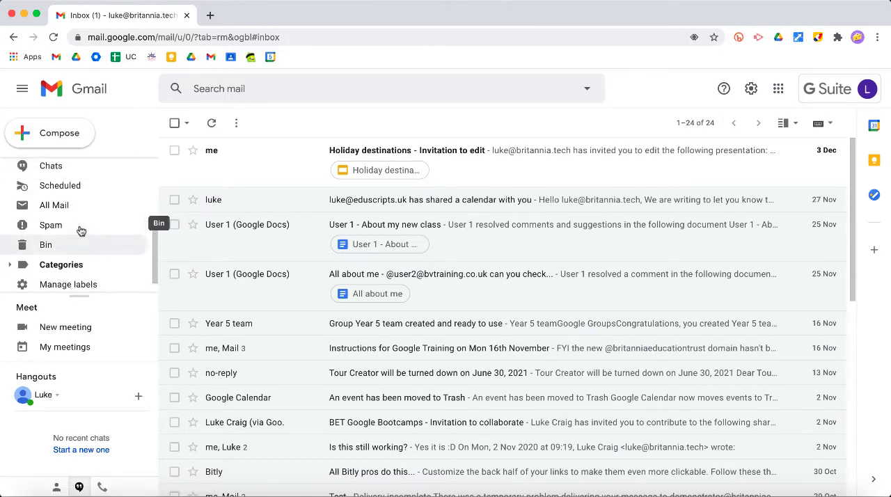
pyautogui.scroll(2, 80, 230)
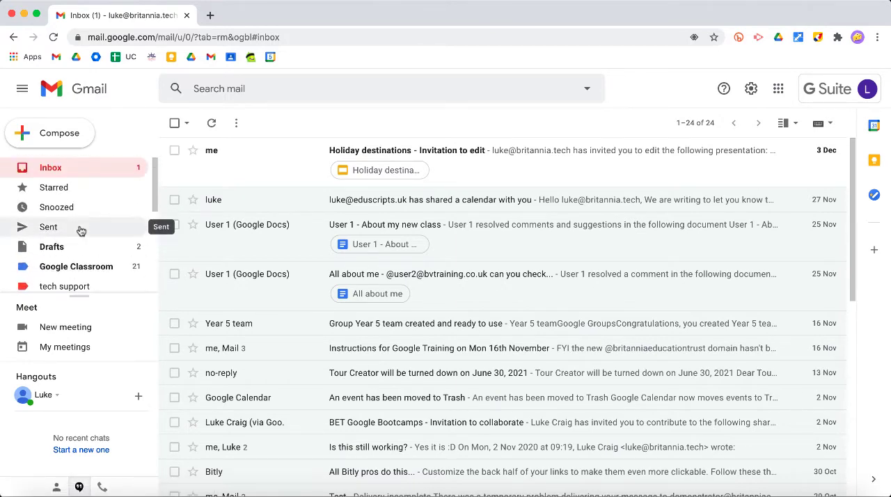
pyautogui.click(50, 208)
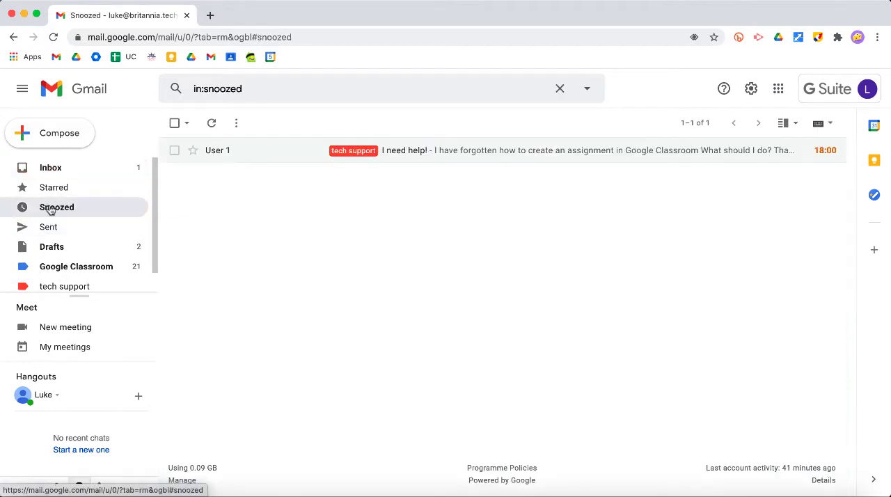
pyautogui.click(402, 150)
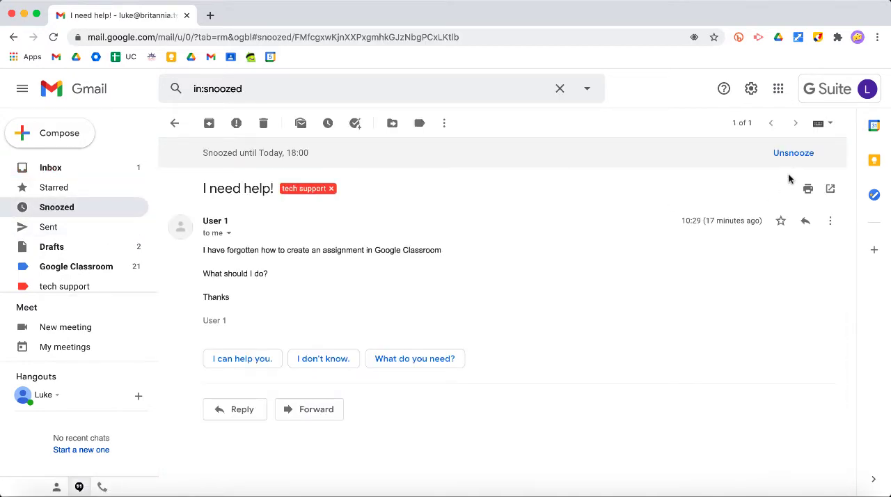
pyautogui.click(799, 154)
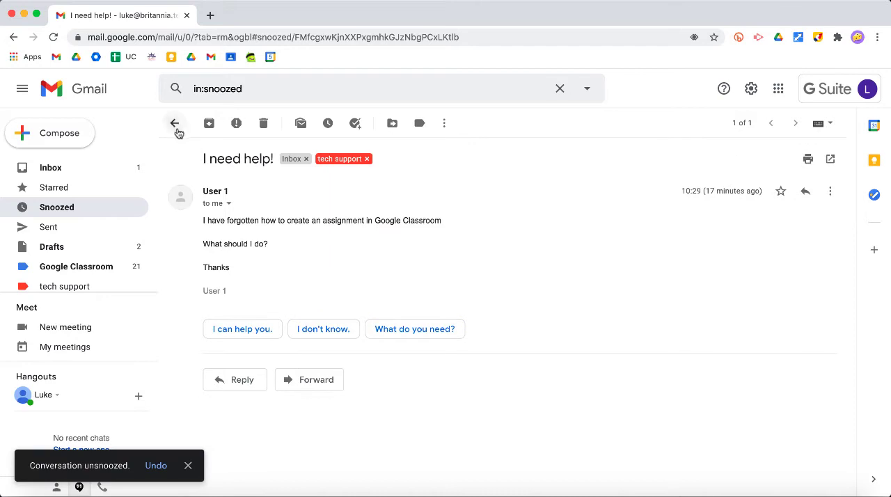
pyautogui.click(175, 124)
pyautogui.click(48, 169)
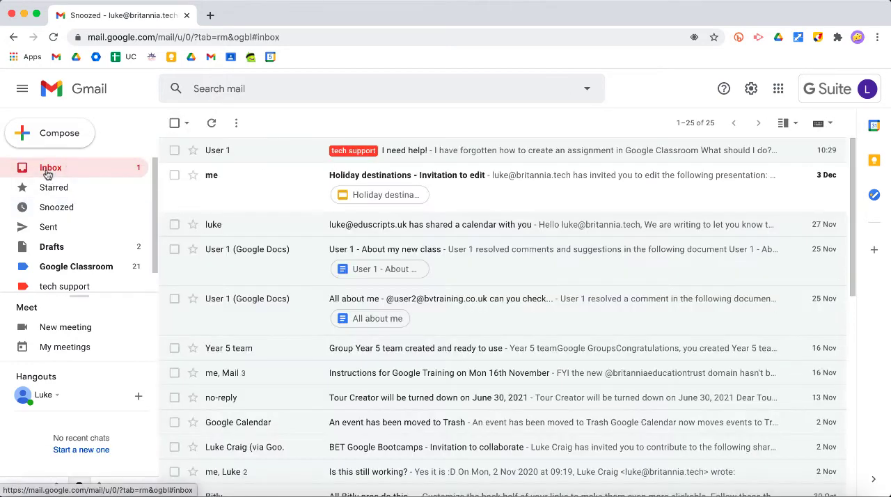
# Add the "I need help!" email to My Tasks and set the task's date to Tue, 8 Dec
pyautogui.click(519, 148)
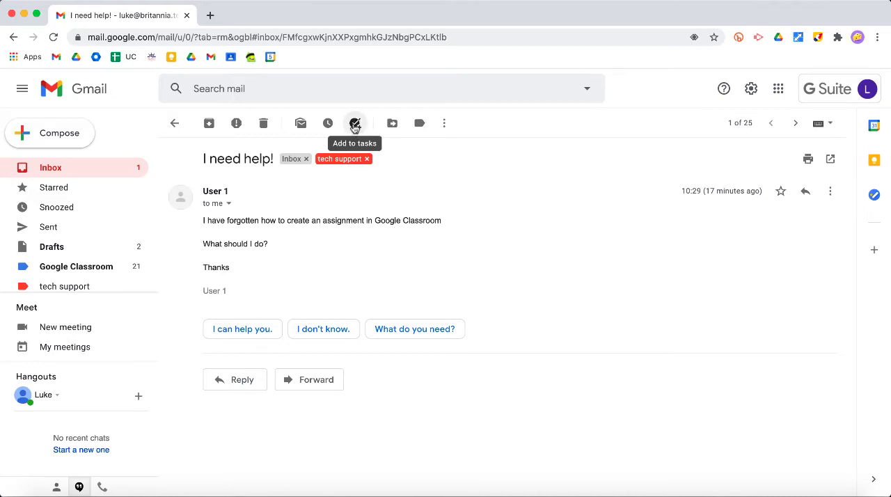
pyautogui.click(354, 124)
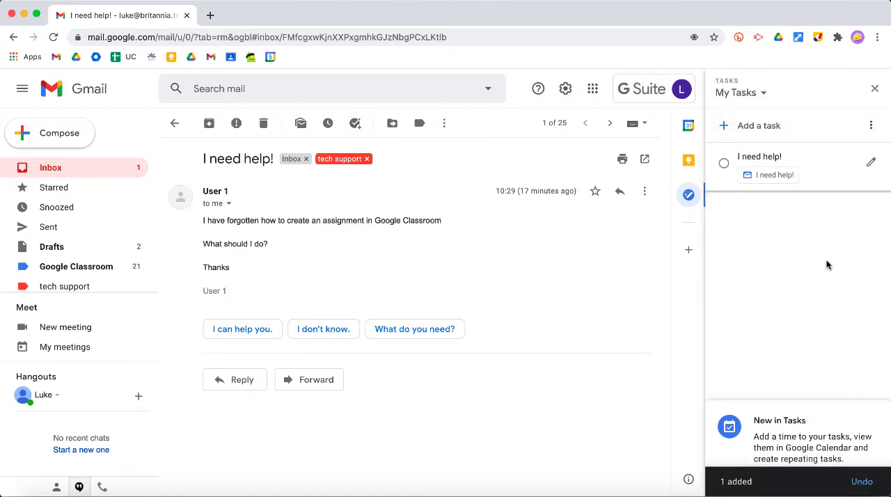
pyautogui.click(870, 162)
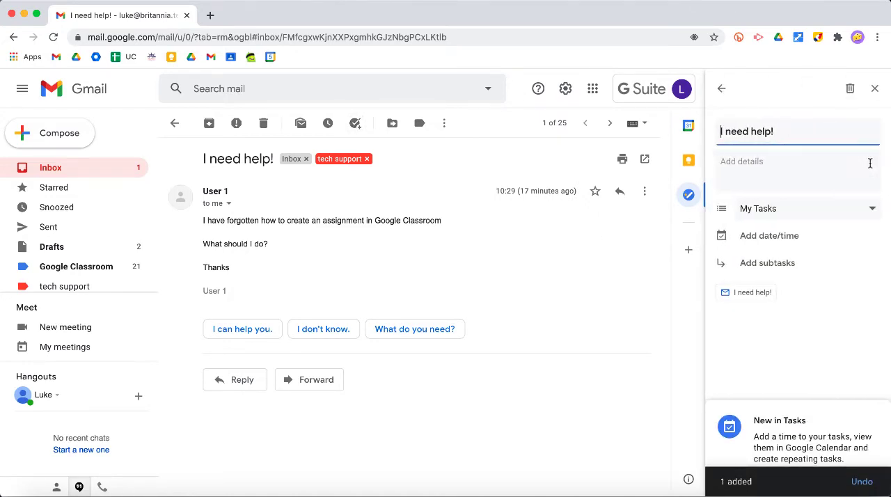
pyautogui.click(745, 170)
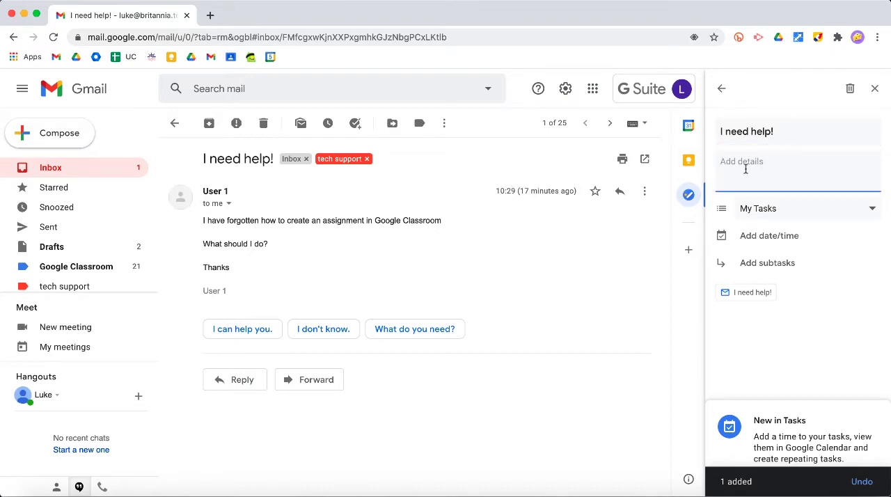
pyautogui.click(766, 235)
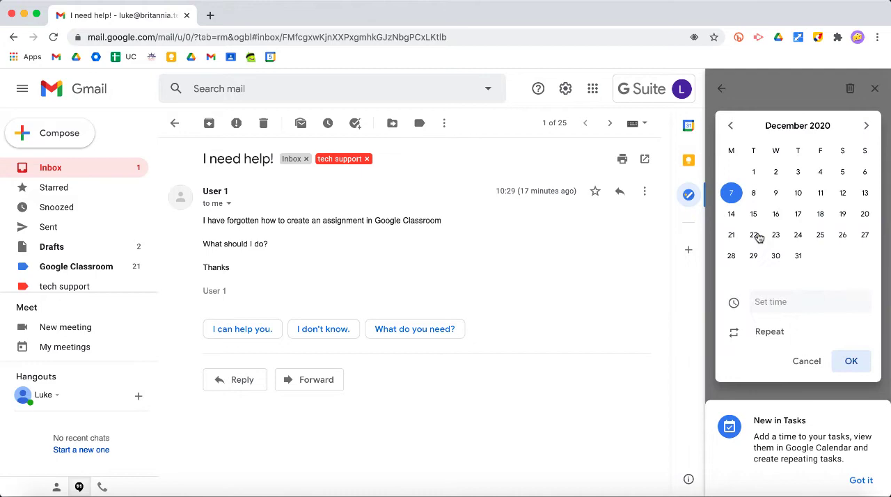
pyautogui.click(753, 195)
pyautogui.click(853, 362)
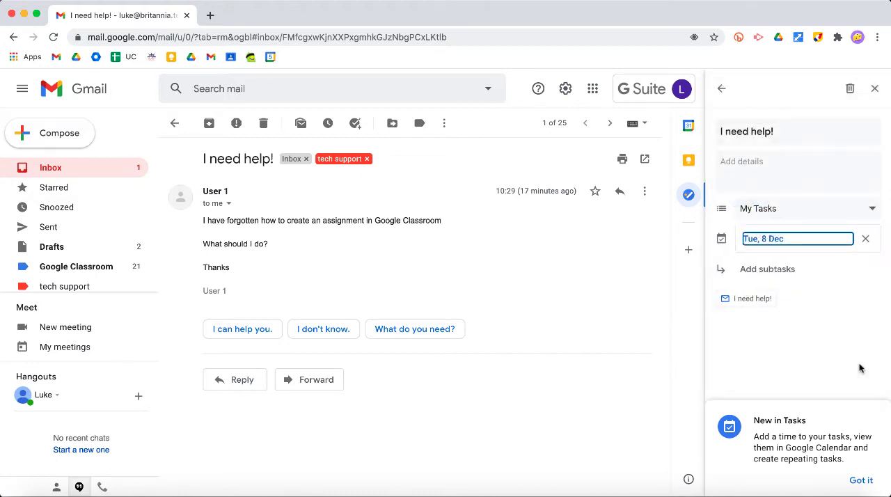
# Dismiss the Tasks tip and close the task pane, toggling the side panel off and back on
pyautogui.click(860, 479)
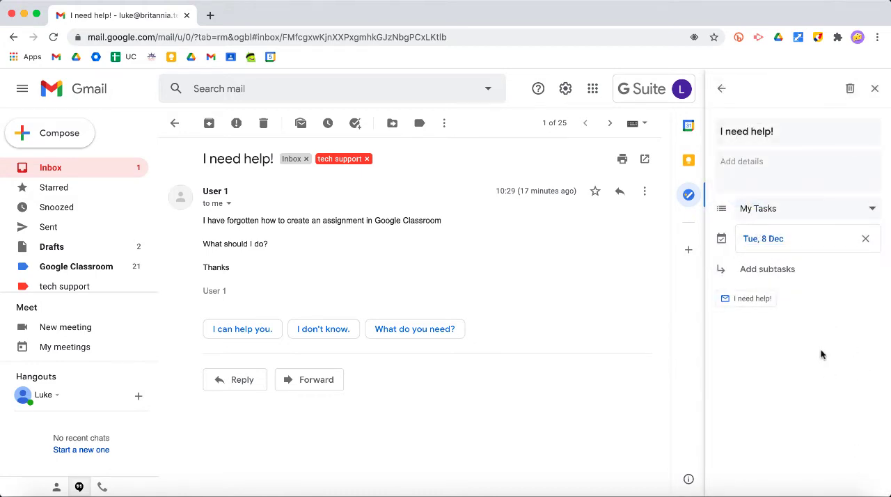
pyautogui.click(873, 90)
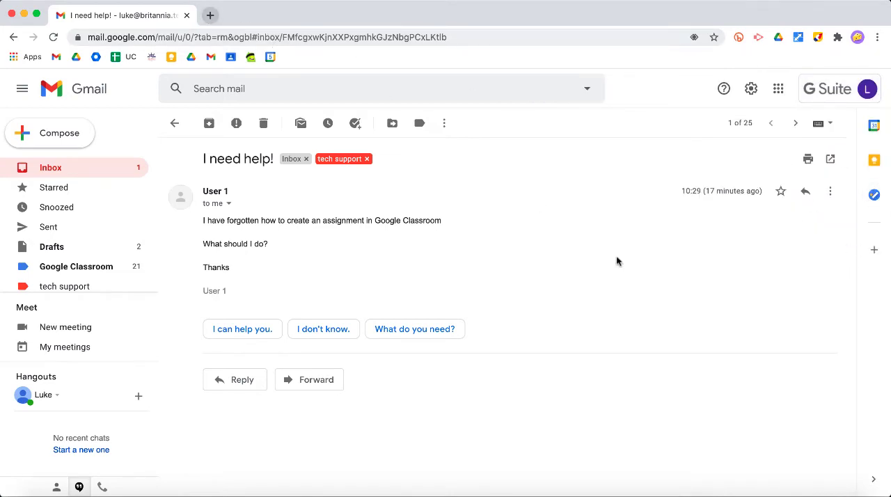
pyautogui.click(872, 479)
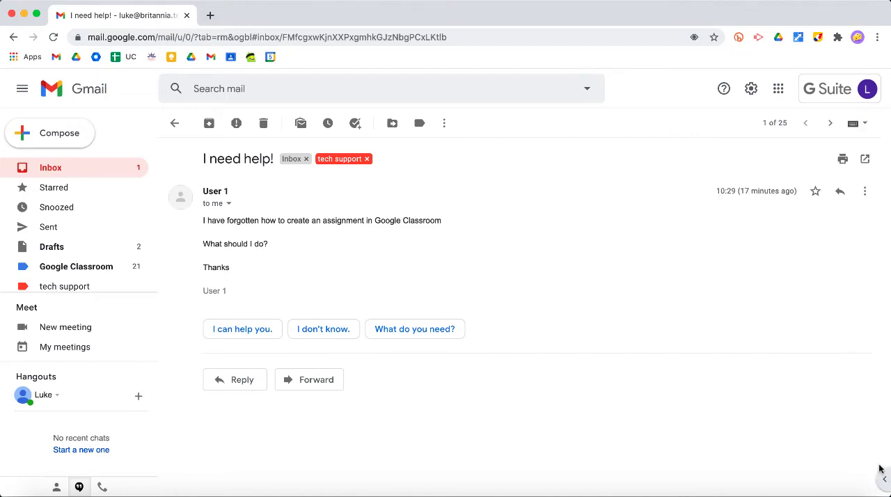
pyautogui.click(881, 483)
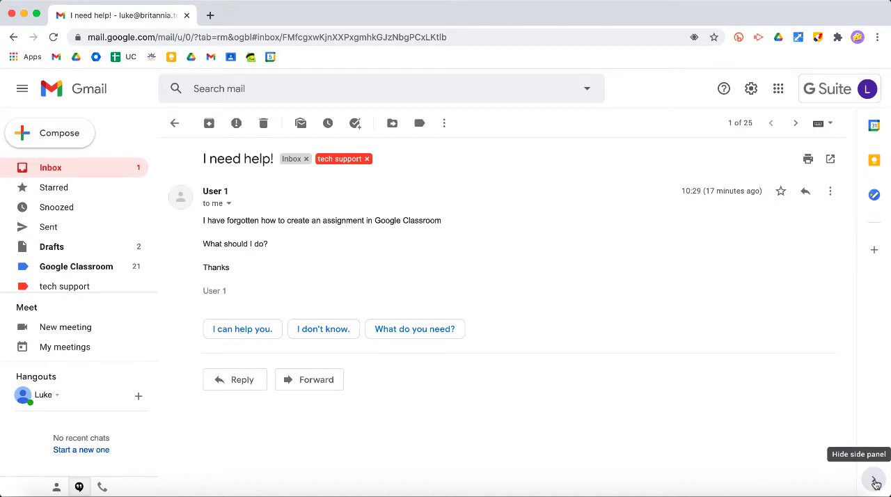
# Reopen Tasks at the My Tasks list, mark the "I need help!" task complete and undo the completion
pyautogui.click(874, 197)
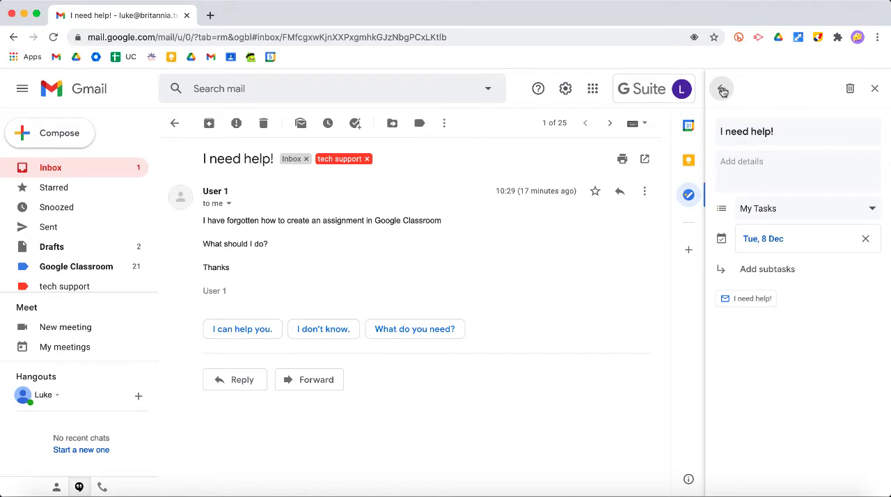
pyautogui.click(723, 90)
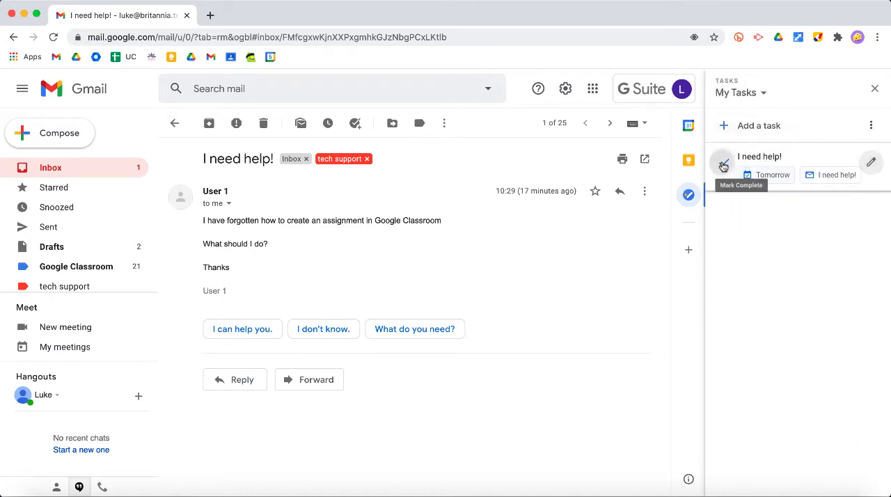
pyautogui.click(723, 165)
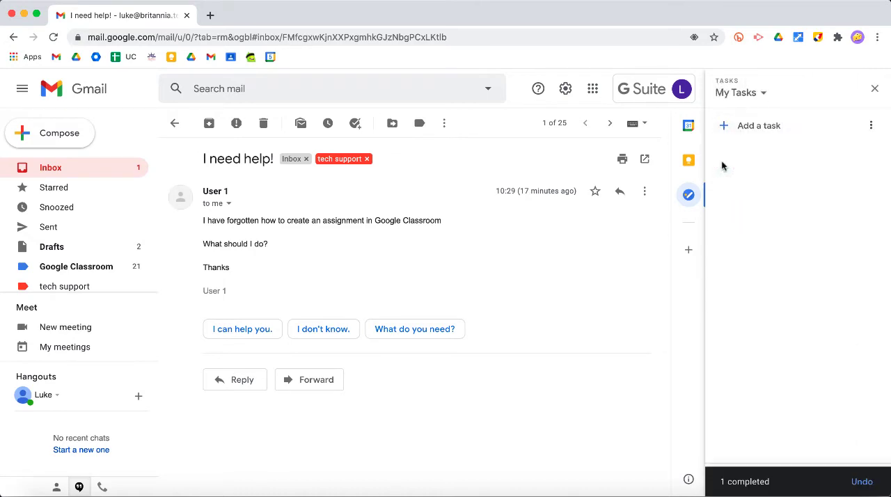
pyautogui.click(862, 481)
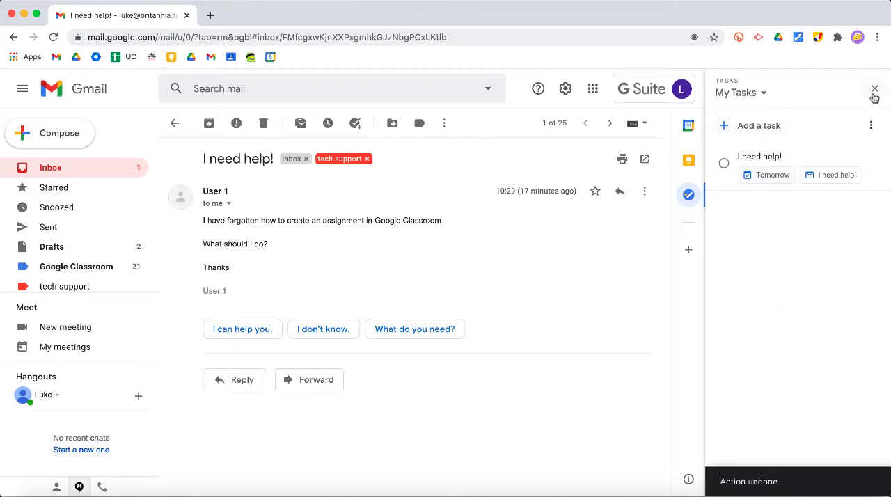
# Open the email linked to the "I need help!" task, then close Tasks and return to the inbox
pyautogui.click(824, 178)
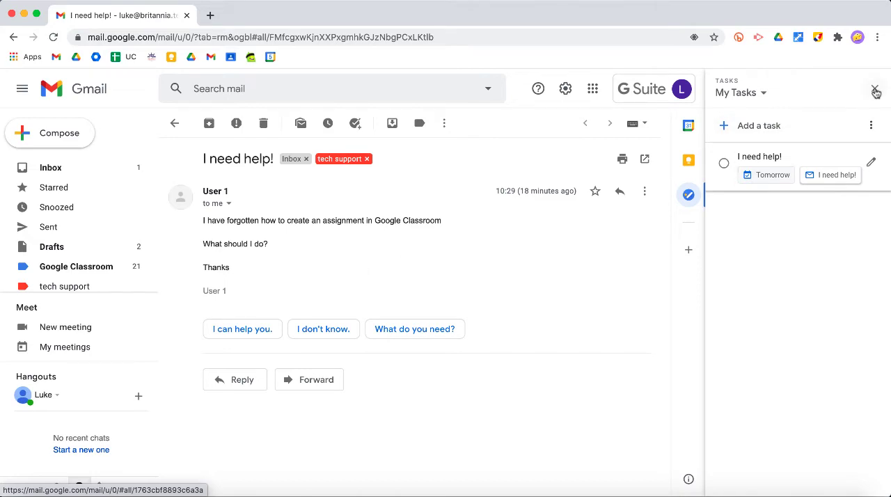
pyautogui.click(874, 88)
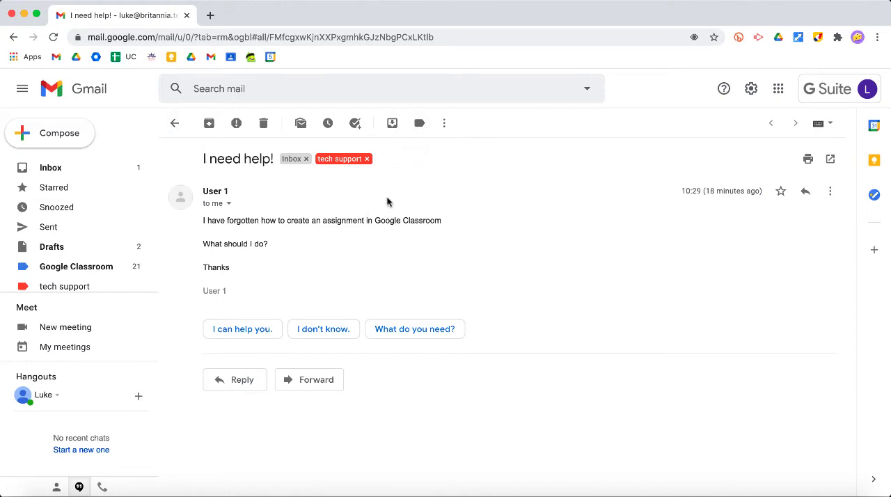
pyautogui.click(66, 174)
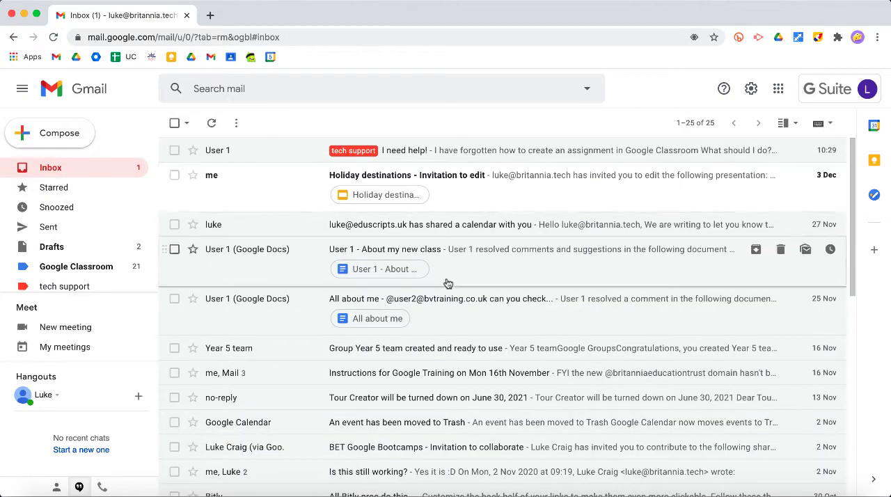
# Open the 27 Nov shared-calendar email and apply the "tech support" label to it
pyautogui.click(445, 226)
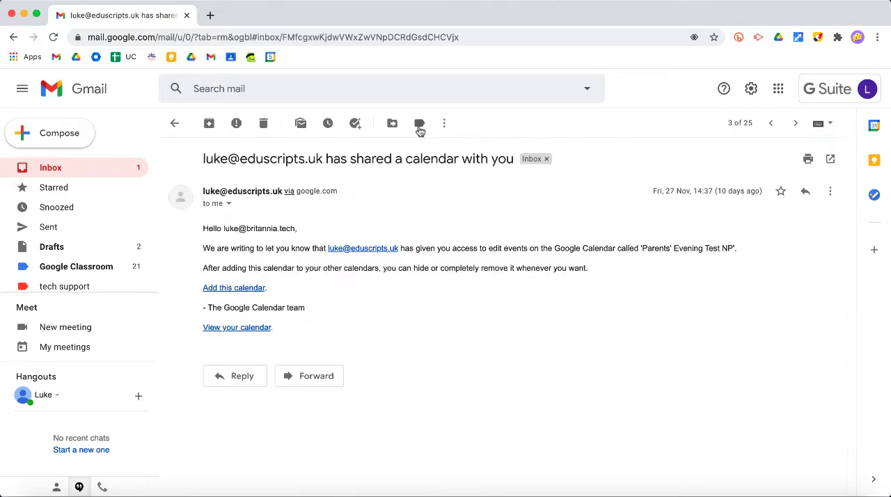
pyautogui.click(419, 123)
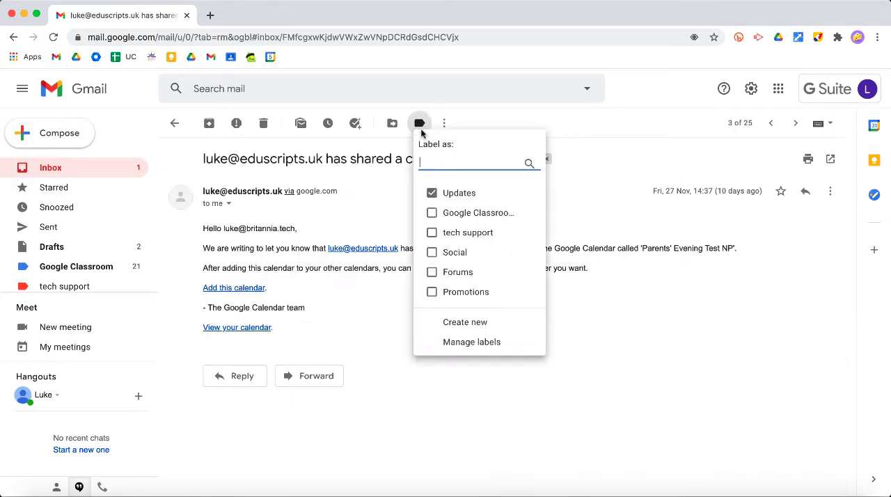
pyautogui.click(431, 233)
pyautogui.click(487, 331)
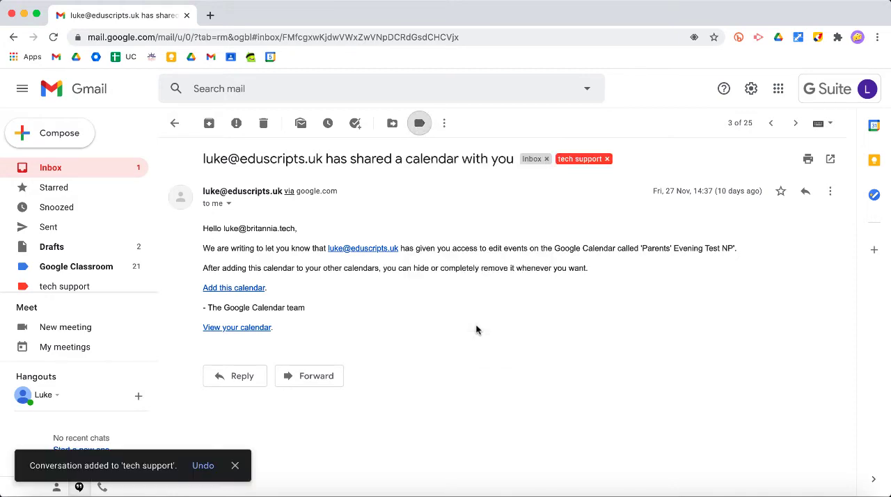
# View the emails filed under the "tech support" label, then return to the inbox and look through it
pyautogui.click(66, 286)
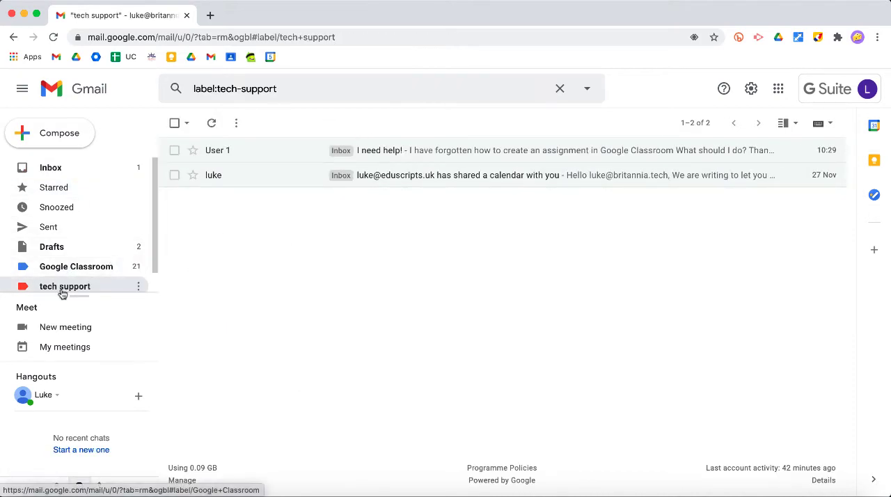
pyautogui.click(62, 168)
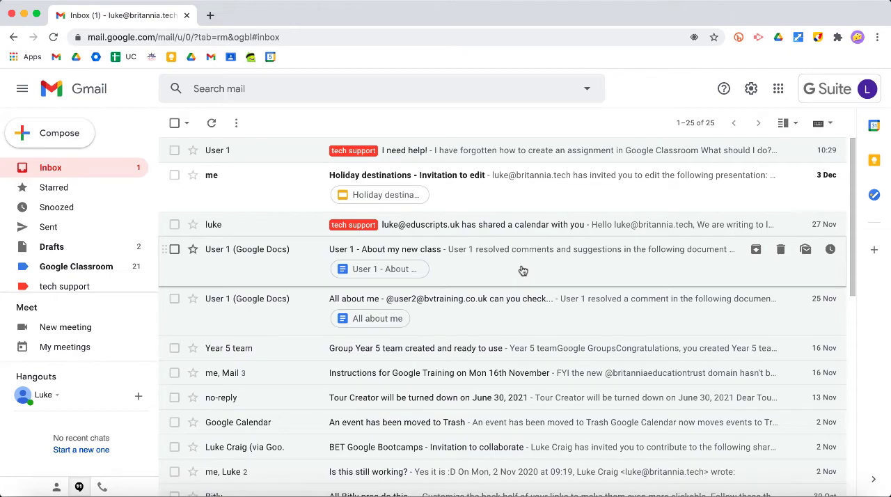
pyautogui.scroll(-1, 523, 270)
pyautogui.scroll(1, 521, 269)
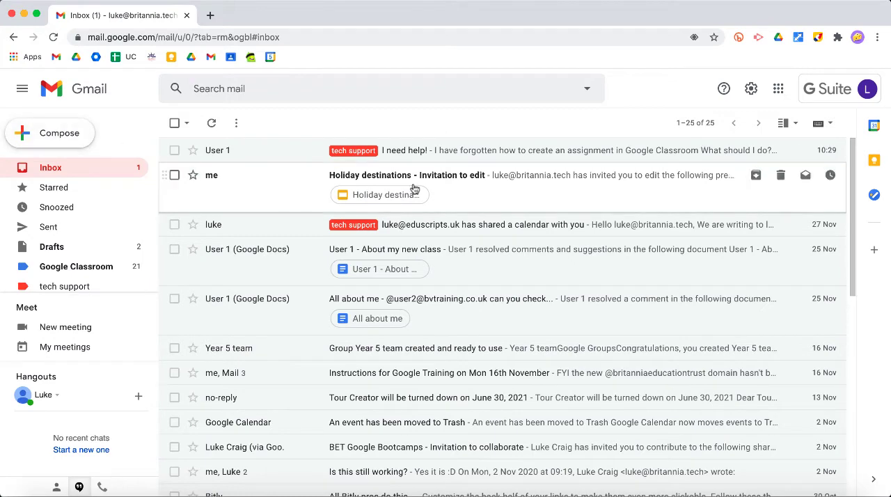
# Open the "I need help!" email and send the reply "Find it out yourself"
pyautogui.click(494, 151)
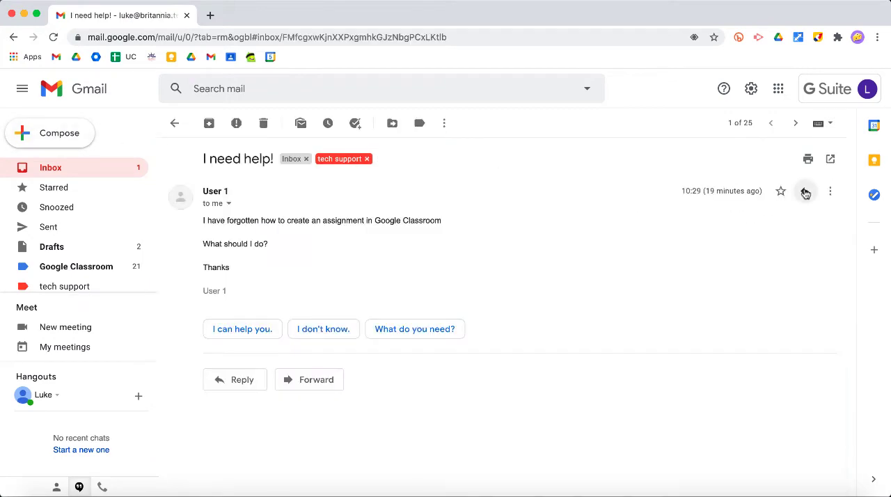
pyautogui.click(805, 191)
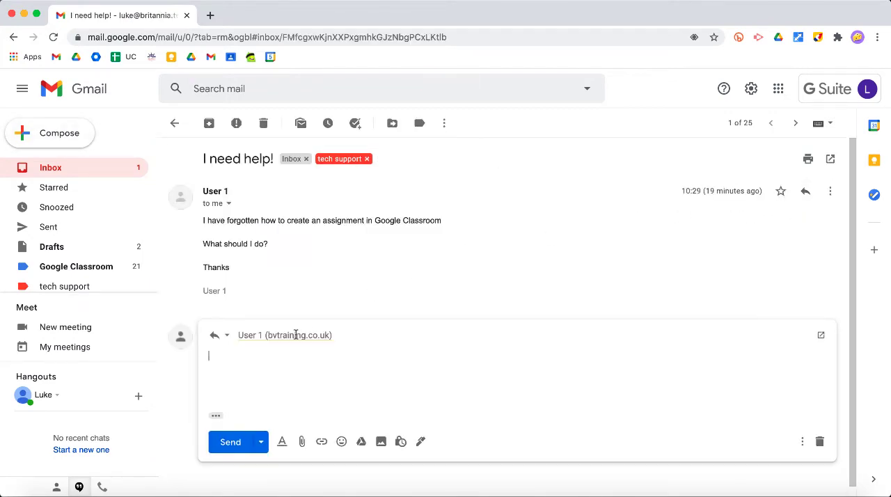
pyautogui.moveTo(295, 334)
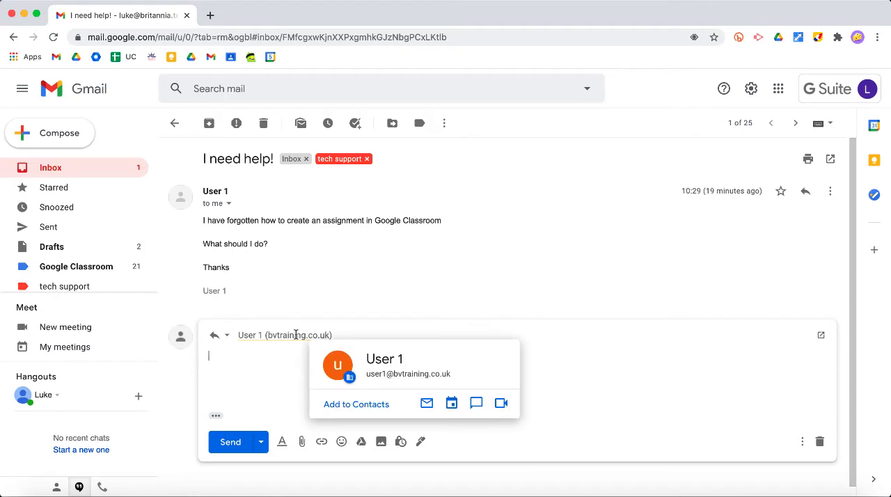
pyautogui.write('Find it out yourself')
pyautogui.click(226, 446)
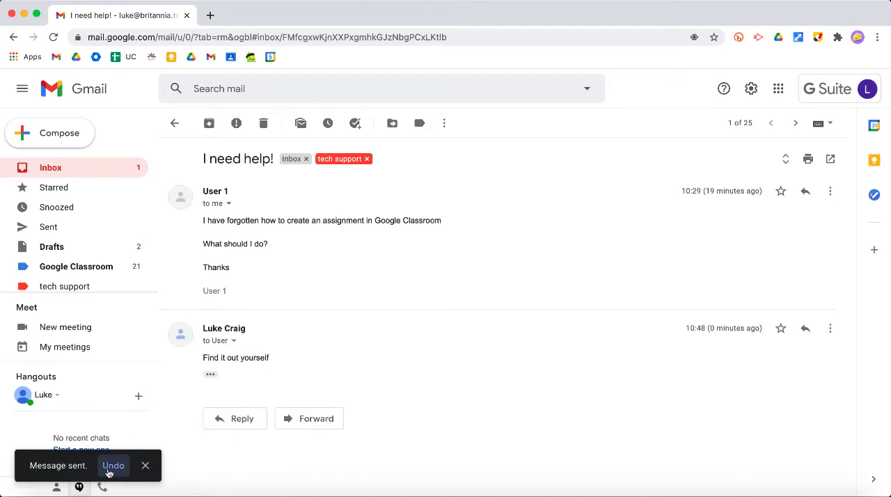
# Undo sending the "Find it out yourself" reply and discard its draft
pyautogui.click(113, 466)
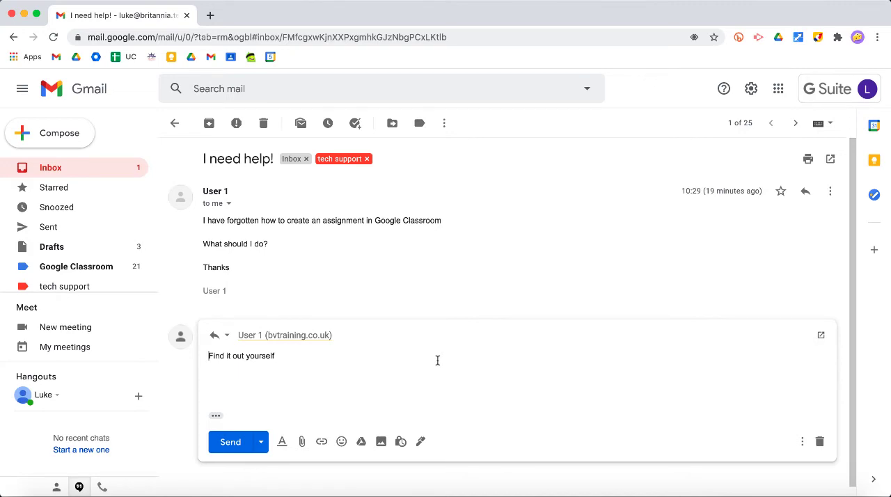
pyautogui.click(819, 441)
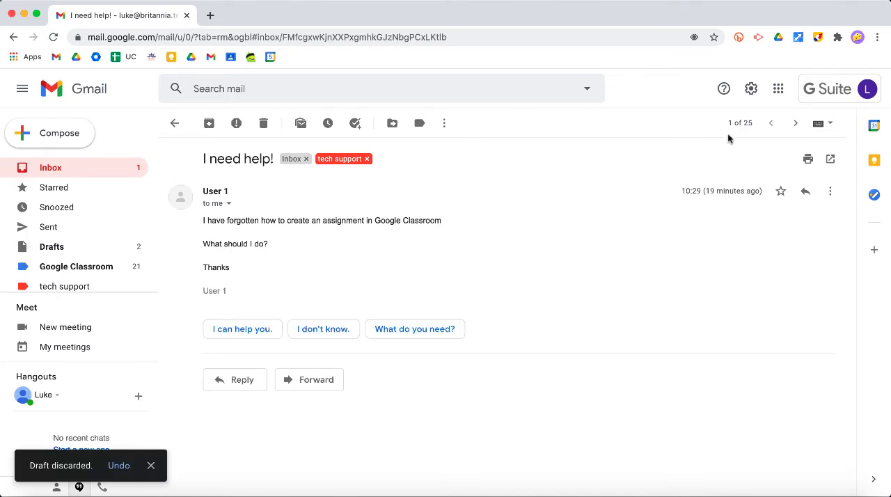
# In the full general settings, set the Undo Send cancellation period to 30 seconds and save the changes
pyautogui.click(751, 83)
pyautogui.click(751, 83)
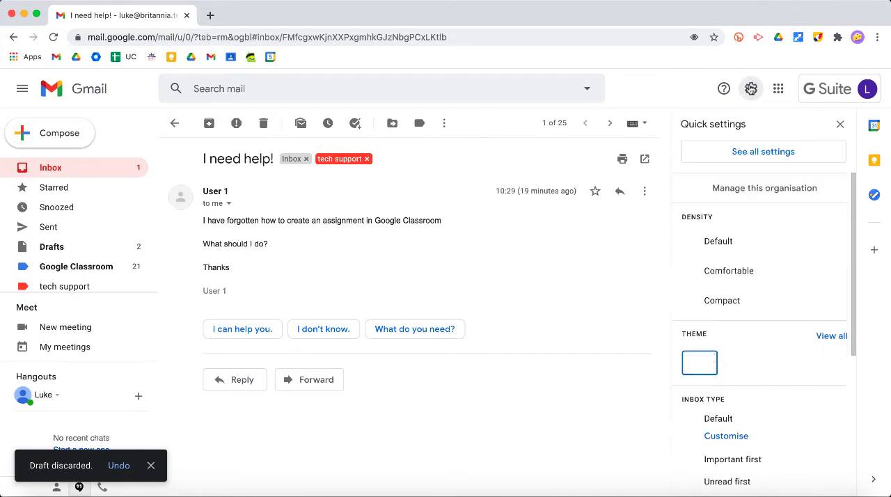
pyautogui.click(765, 155)
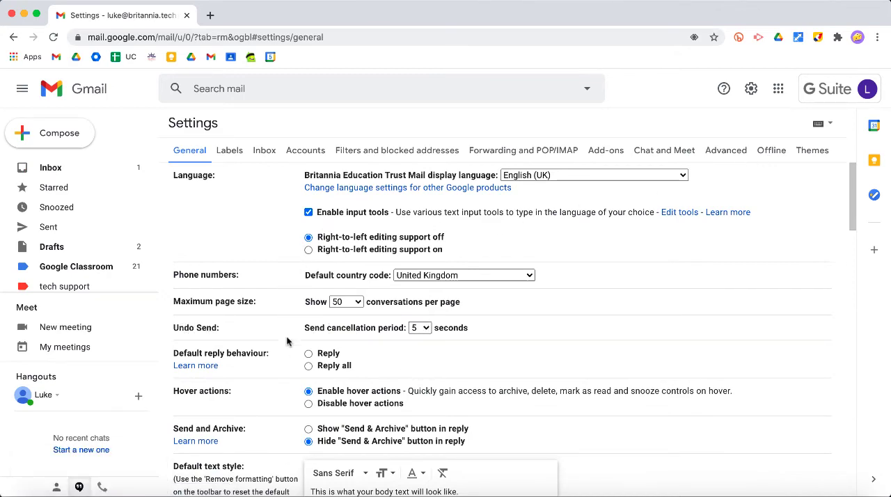
pyautogui.click(426, 328)
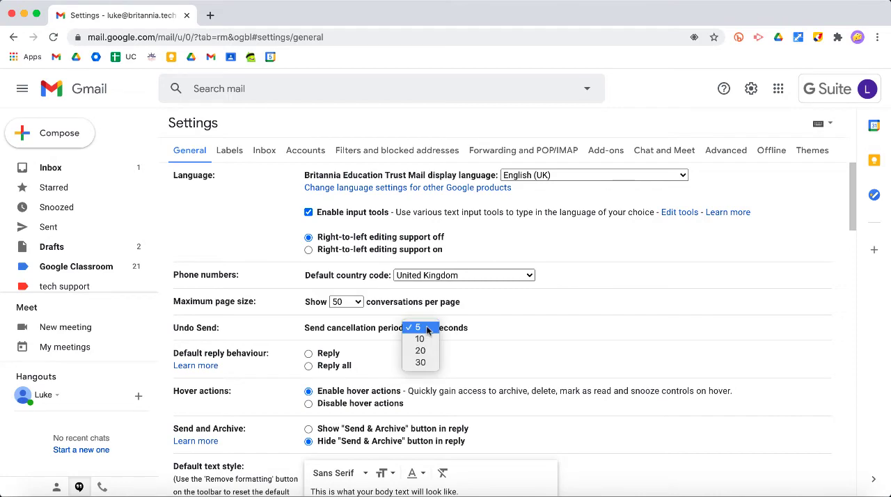
pyautogui.click(432, 363)
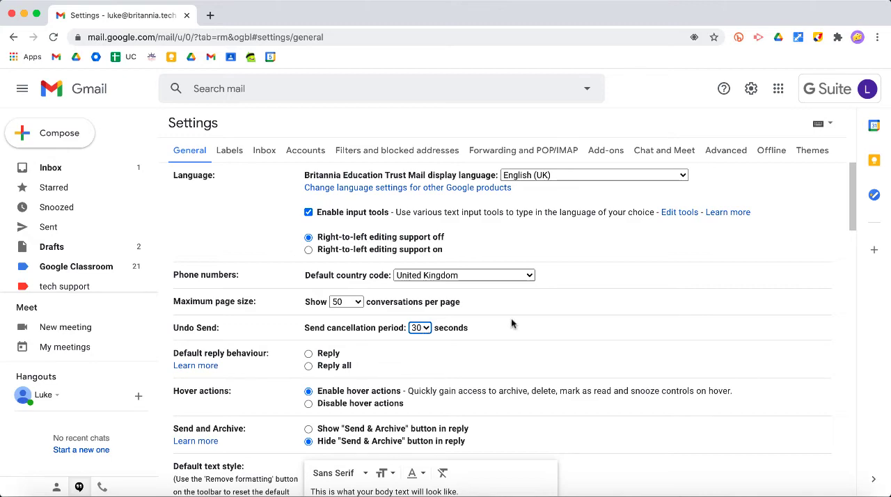
pyautogui.scroll(-1, 511, 320)
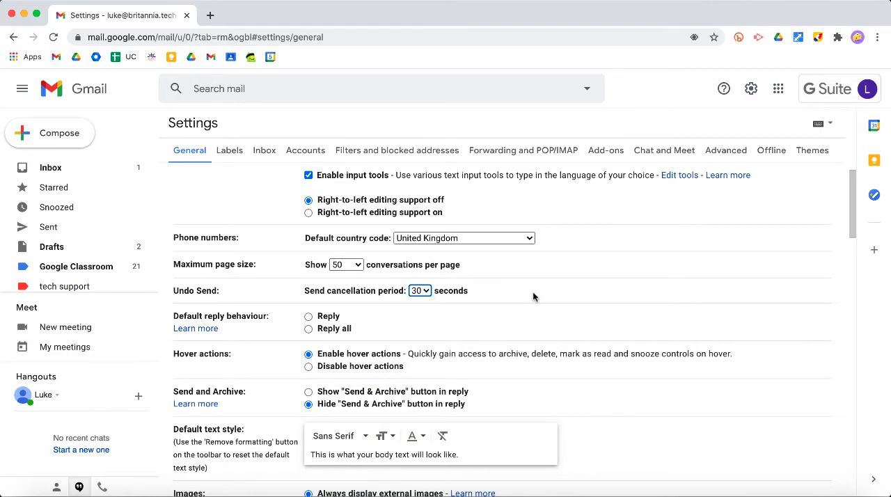
pyautogui.scroll(-4, 533, 297)
pyautogui.scroll(-20, 533, 297)
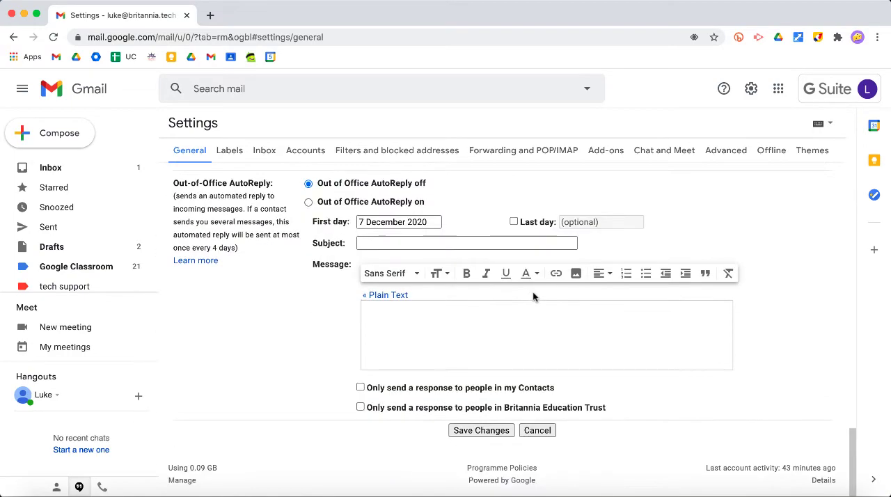
pyautogui.click(467, 430)
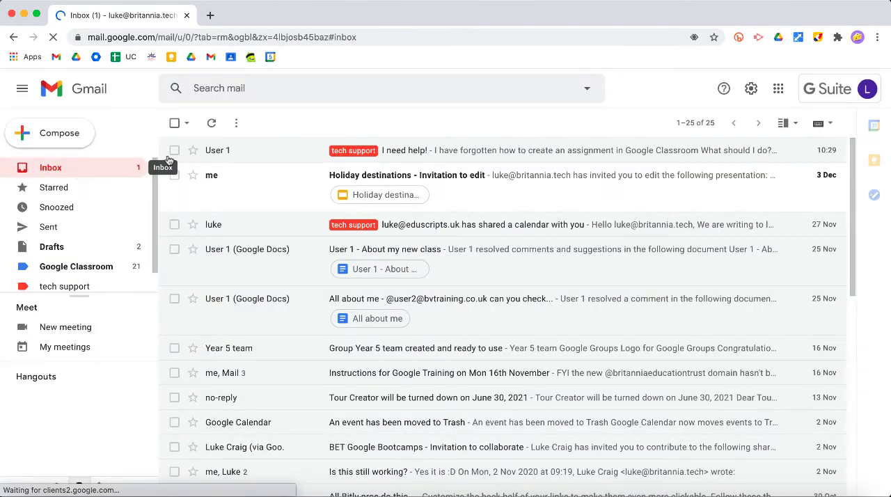
# Open the "I need help!" email and send the reply "do it yourself"
pyautogui.click(454, 145)
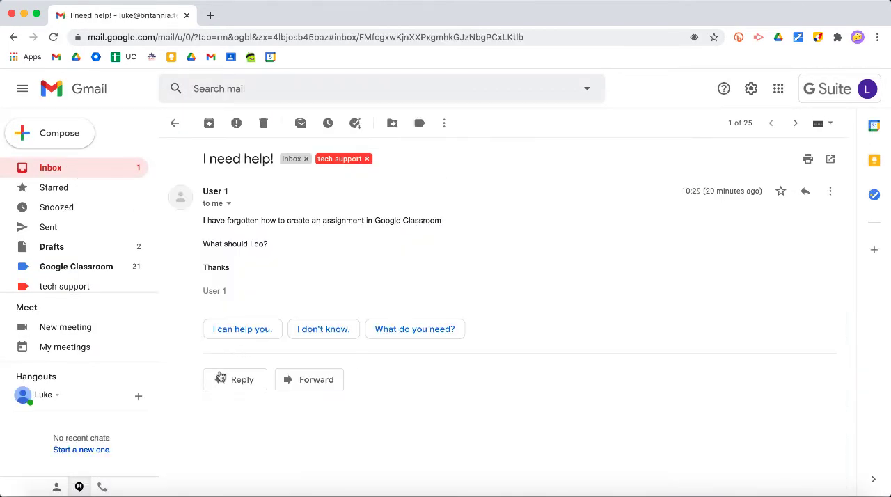
pyautogui.click(242, 381)
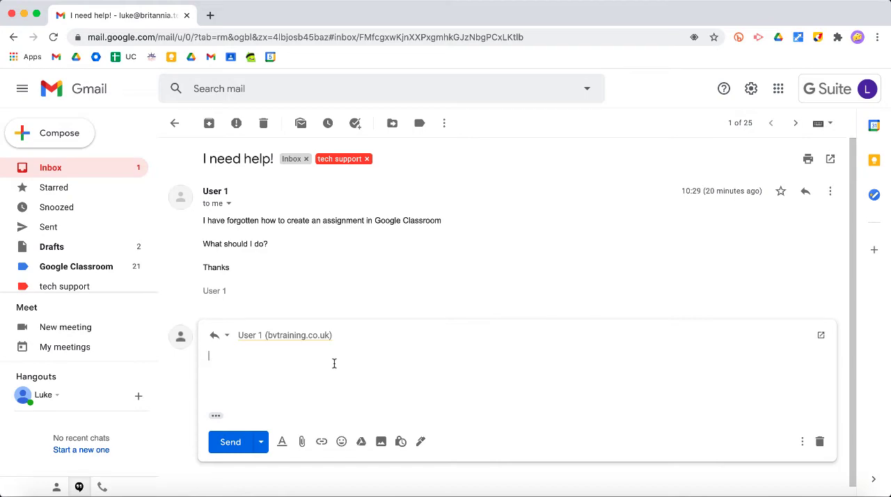
pyautogui.write('do it yourself')
pyautogui.click(230, 443)
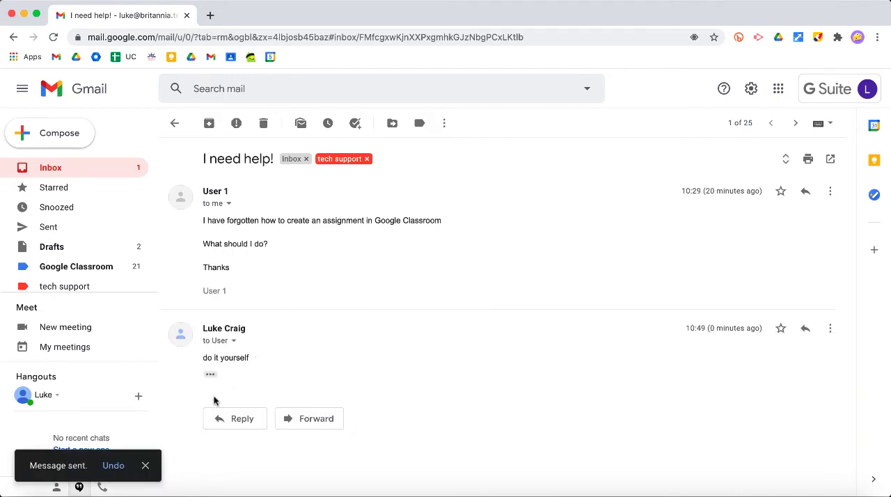
# Undo sending the "do it yourself" reply and discard its draft
pyautogui.click(109, 471)
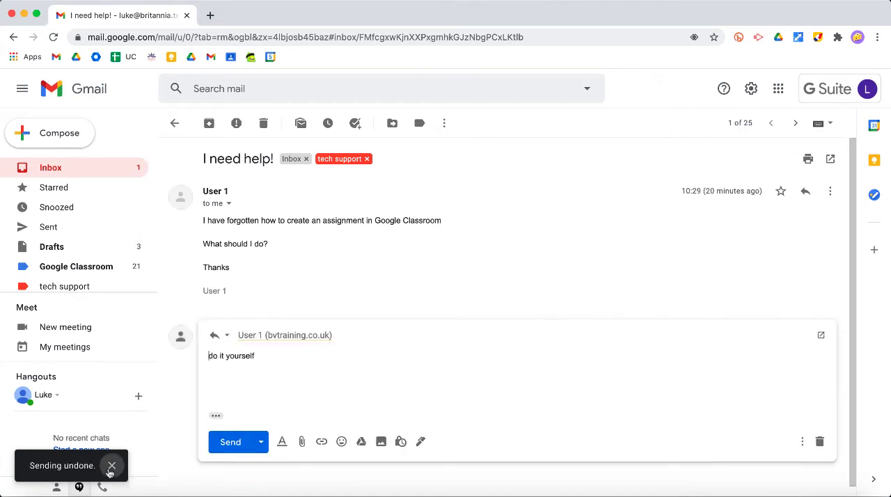
pyautogui.click(820, 444)
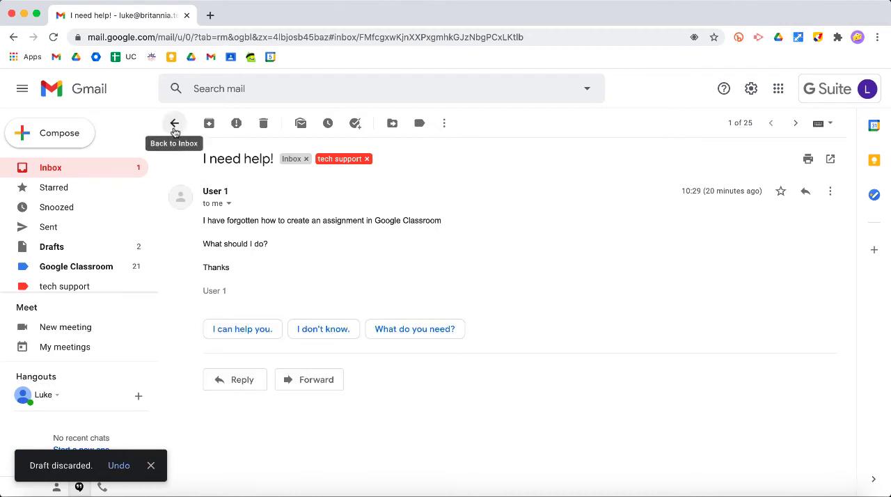
# Enable Templates in the Advanced section of the full settings and save the changes
pyautogui.click(174, 122)
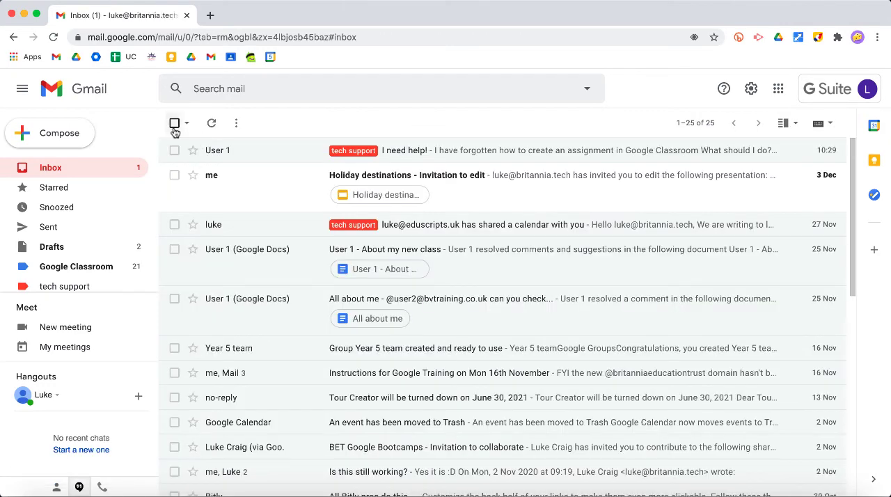
pyautogui.click(749, 94)
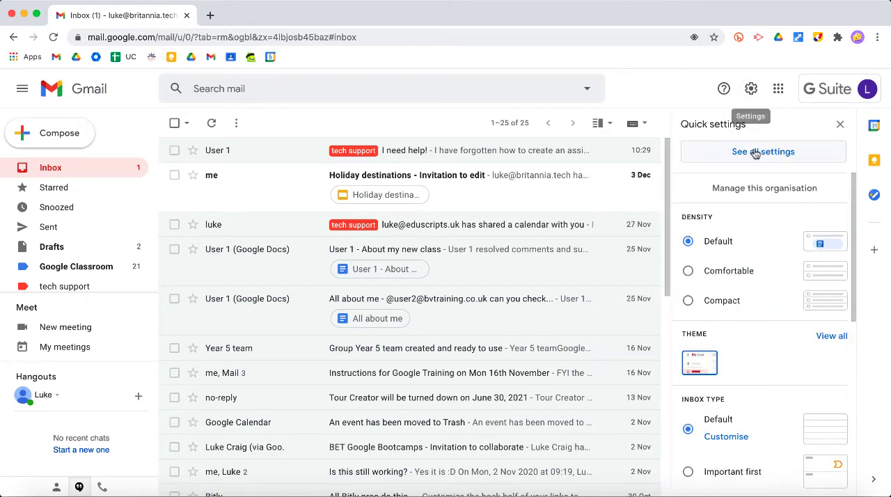
pyautogui.click(533, 152)
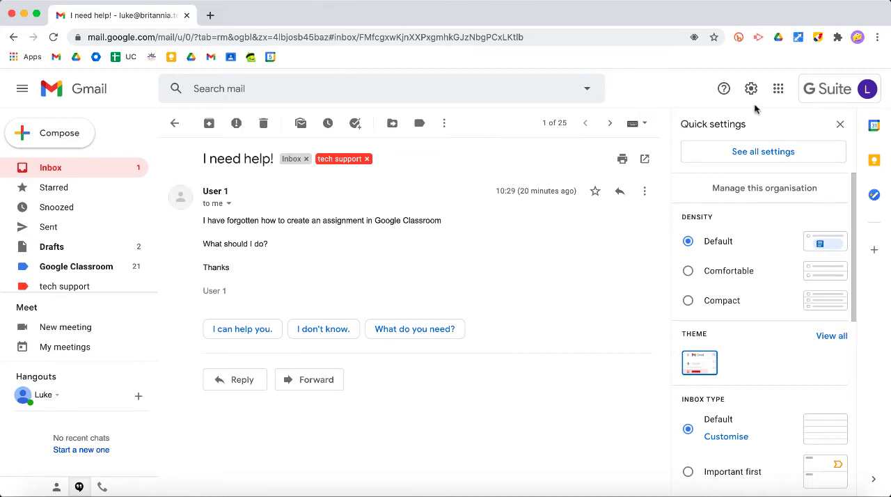
pyautogui.click(752, 152)
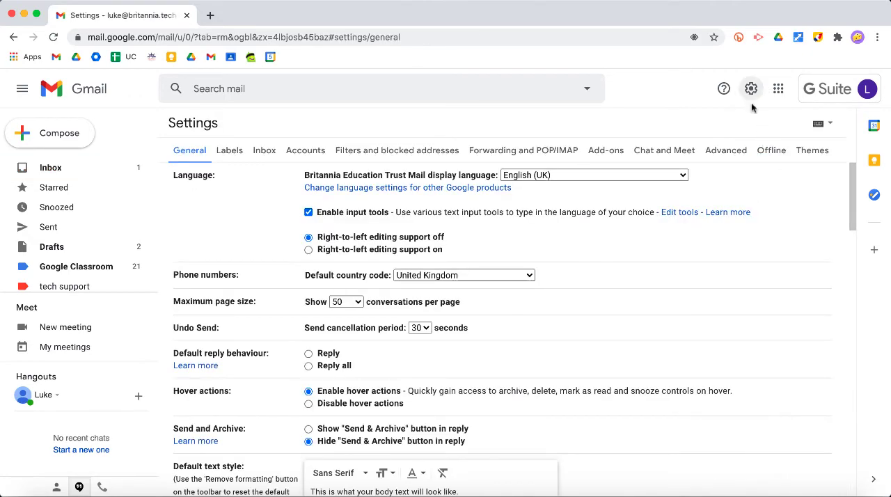
pyautogui.click(734, 153)
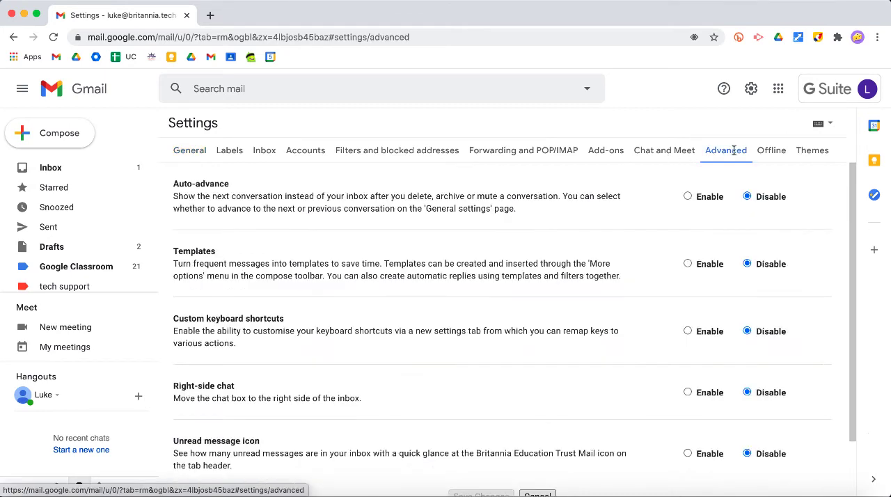
pyautogui.scroll(-1, 582, 252)
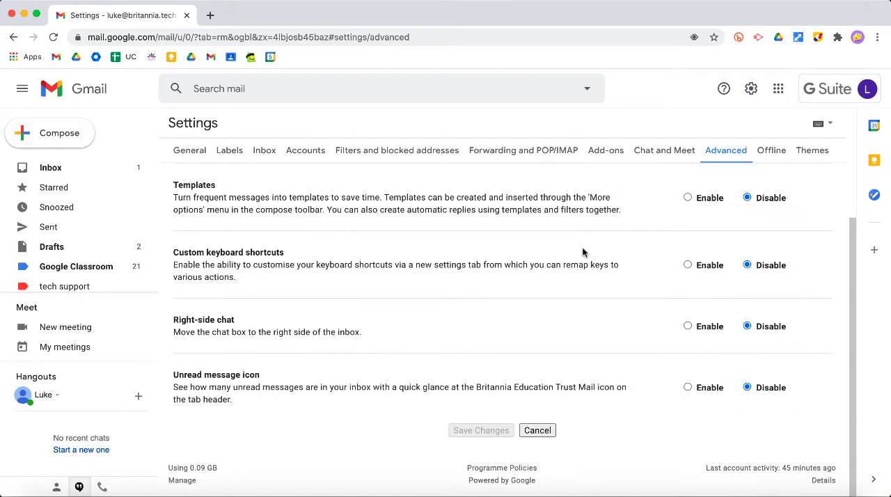
pyautogui.scroll(2, 570, 222)
pyautogui.scroll(-1, 448, 359)
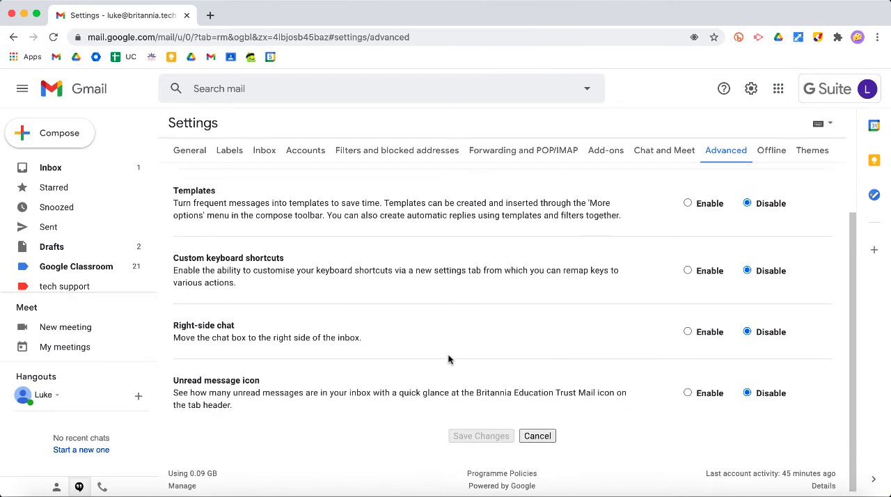
pyautogui.scroll(2, 435, 306)
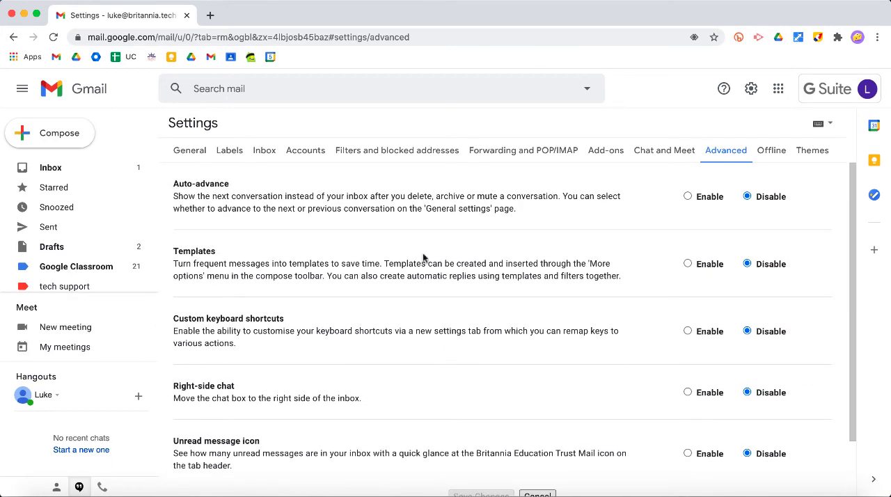
pyautogui.click(687, 265)
pyautogui.scroll(-1, 584, 267)
pyautogui.click(485, 430)
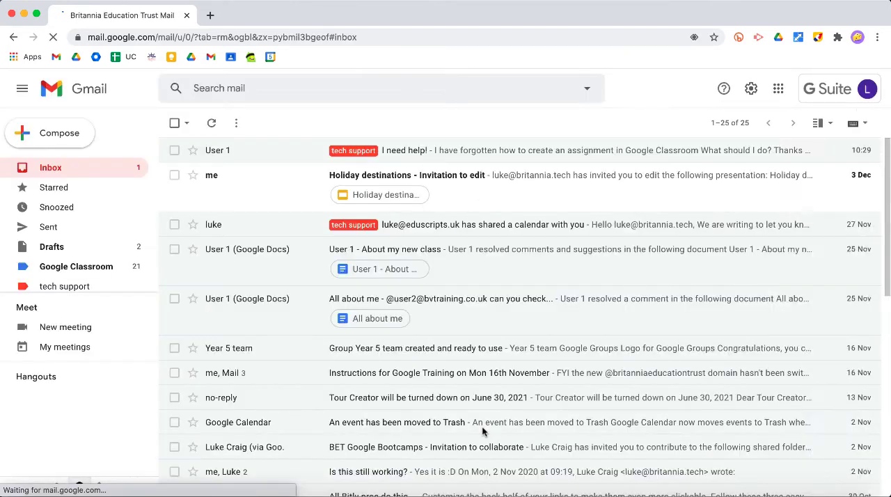
# Draft an email, subject "Google support": "Hello", "I will try and fix your issue but in the meantime have a search online.", "Thanks", and the sender's name
pyautogui.click(70, 135)
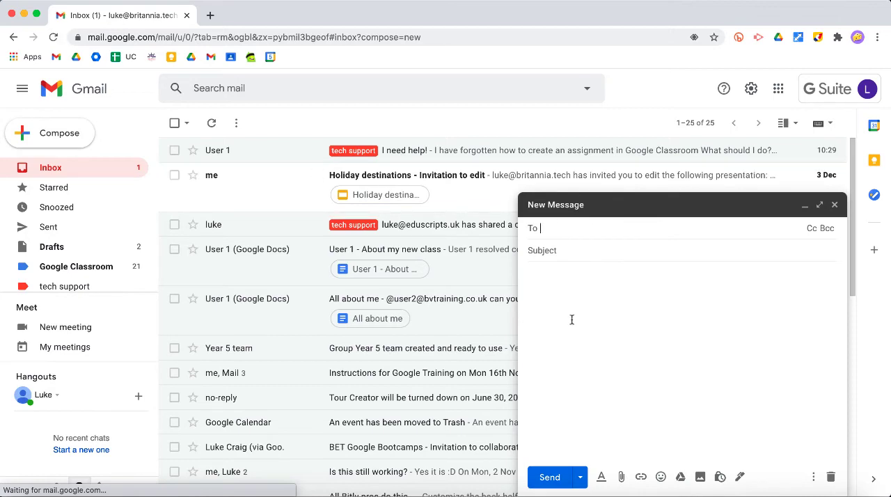
pyautogui.click(558, 250)
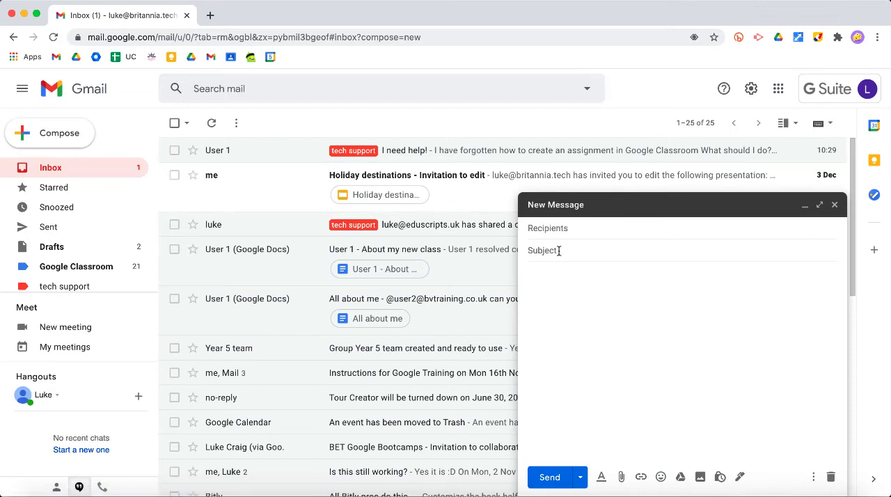
pyautogui.write('Google support')
pyautogui.click(583, 275)
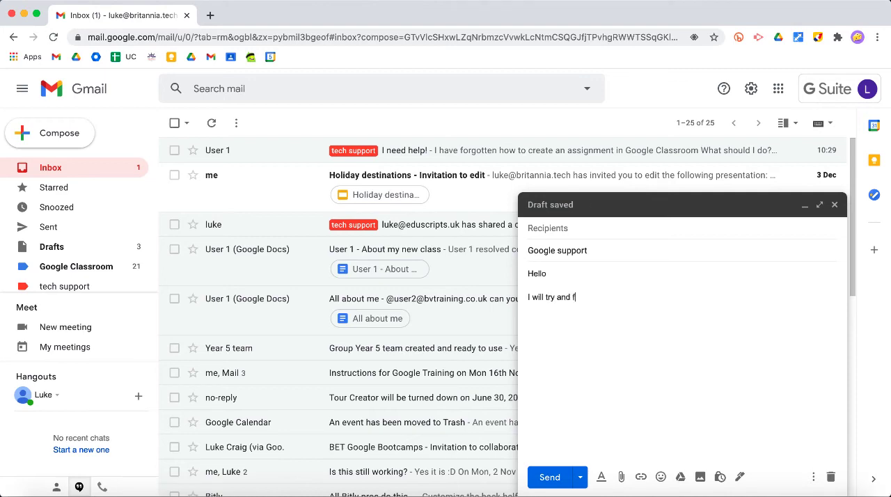
pyautogui.write('ix your issue bu')
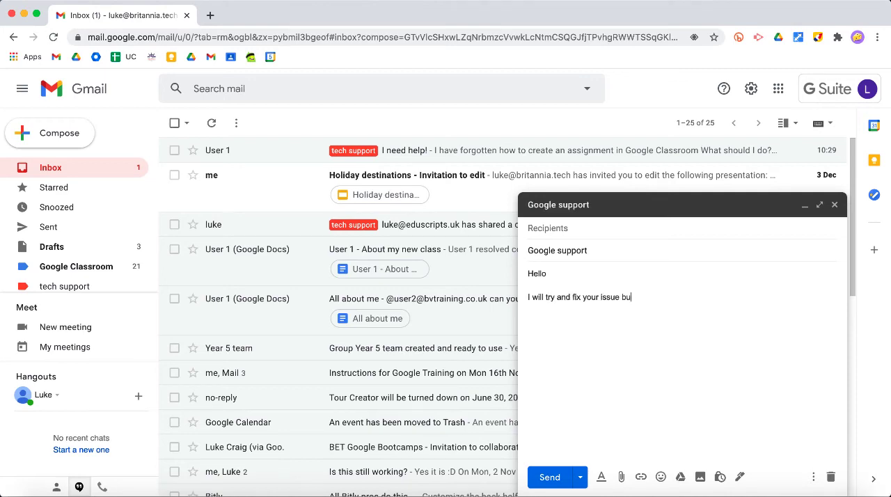
pyautogui.write(' the')
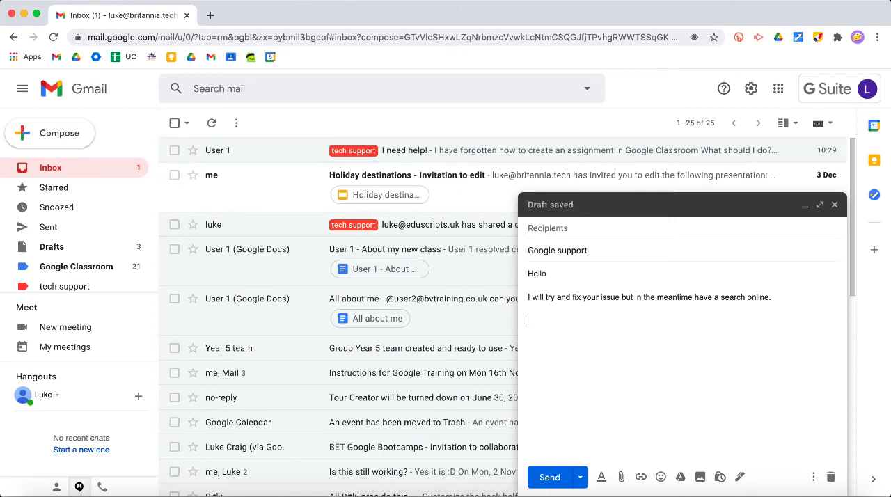
pyautogui.write('Luke')
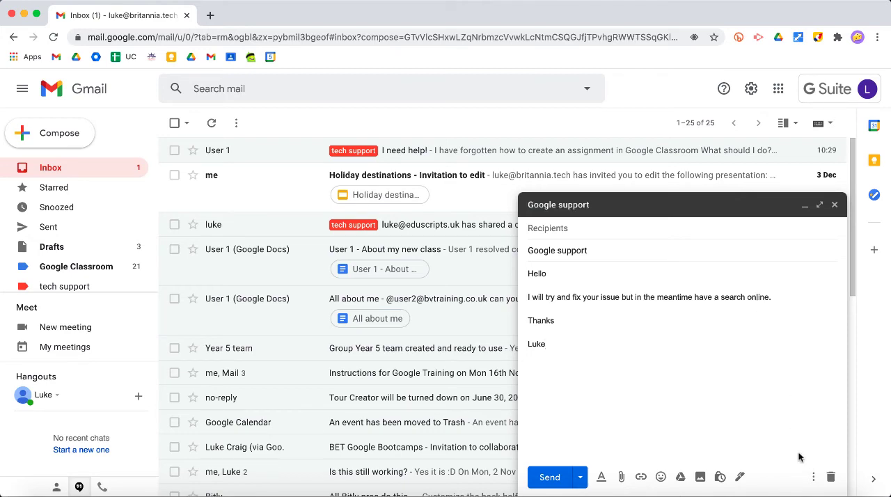
# Save the draft as a new template named "Google support" and discard the draft
pyautogui.click(812, 477)
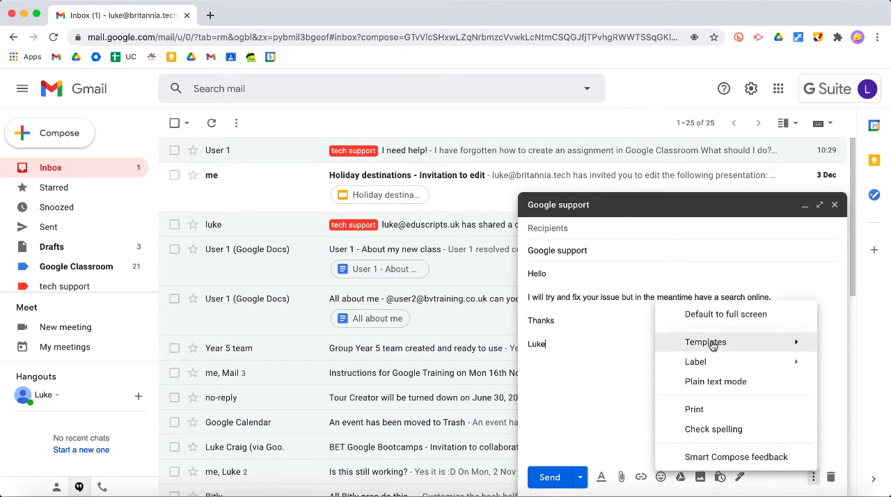
pyautogui.moveTo(718, 346)
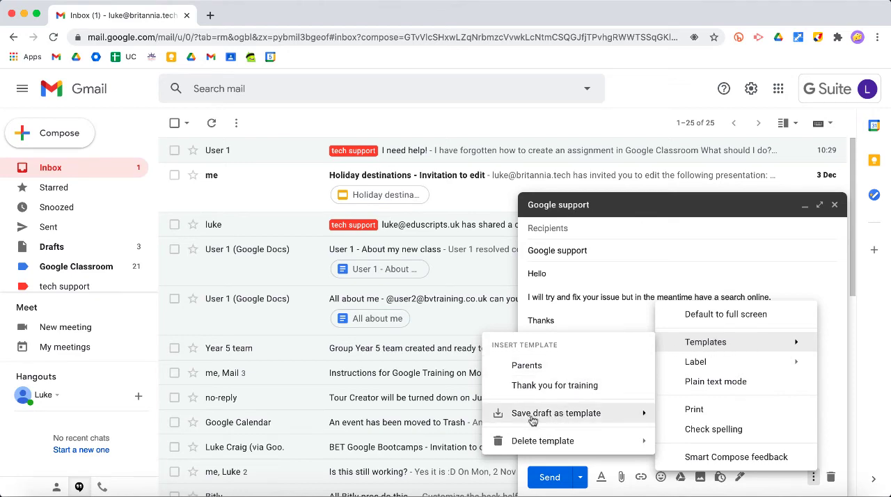
pyautogui.moveTo(543, 417)
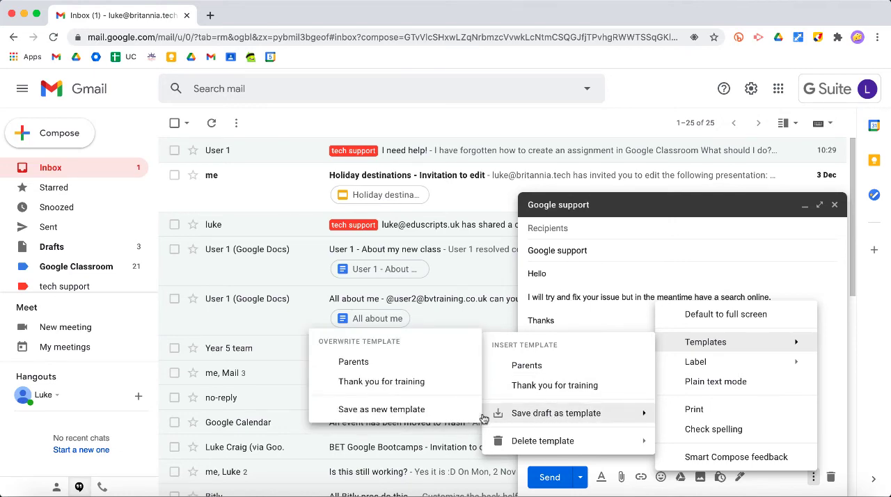
pyautogui.click(394, 409)
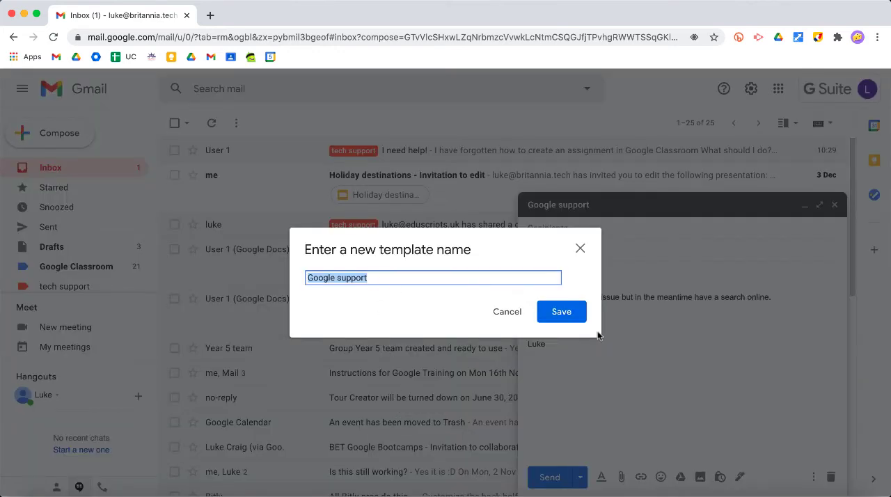
pyautogui.click(562, 311)
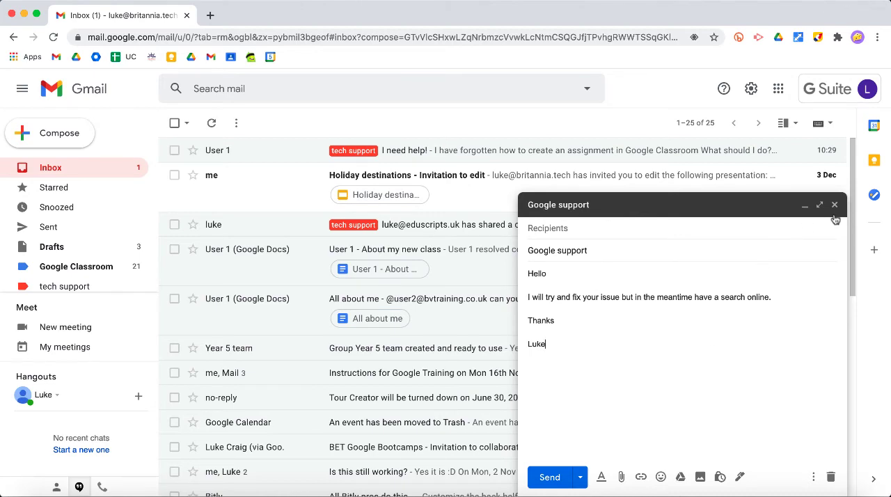
pyautogui.click(830, 477)
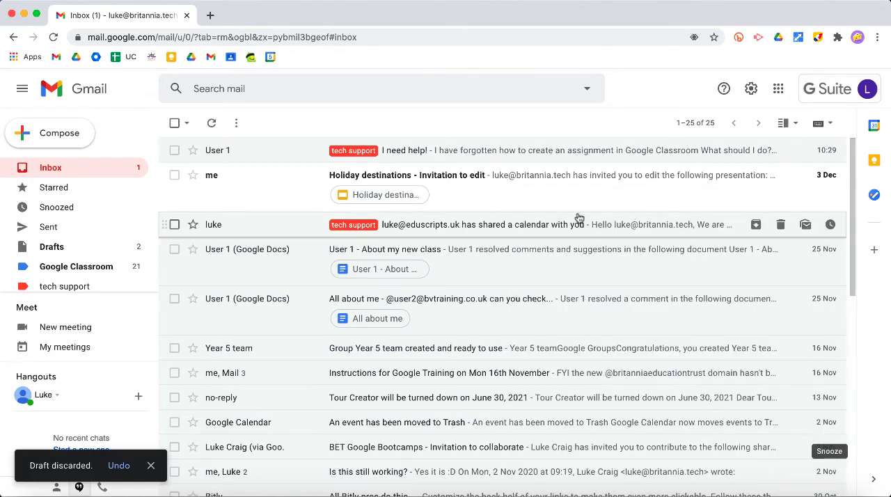
# Open the "I need help!" email, insert the "Google support" template into a reply and send it
pyautogui.click(466, 150)
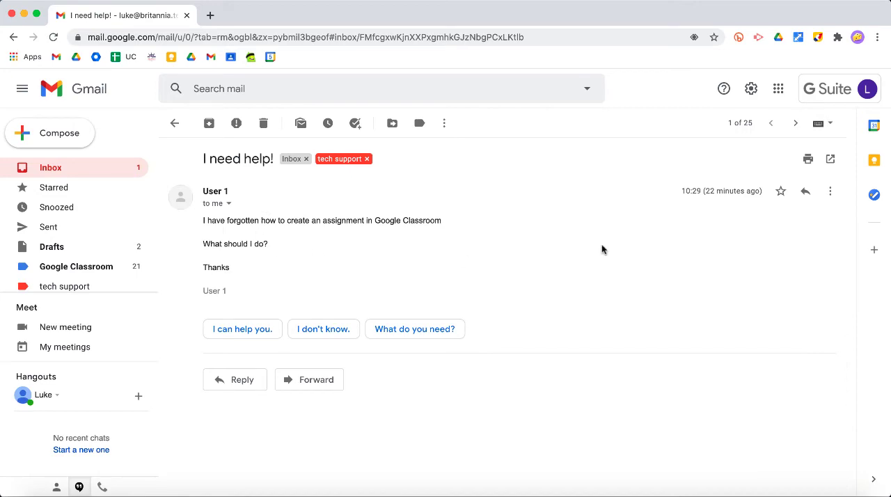
pyautogui.click(805, 192)
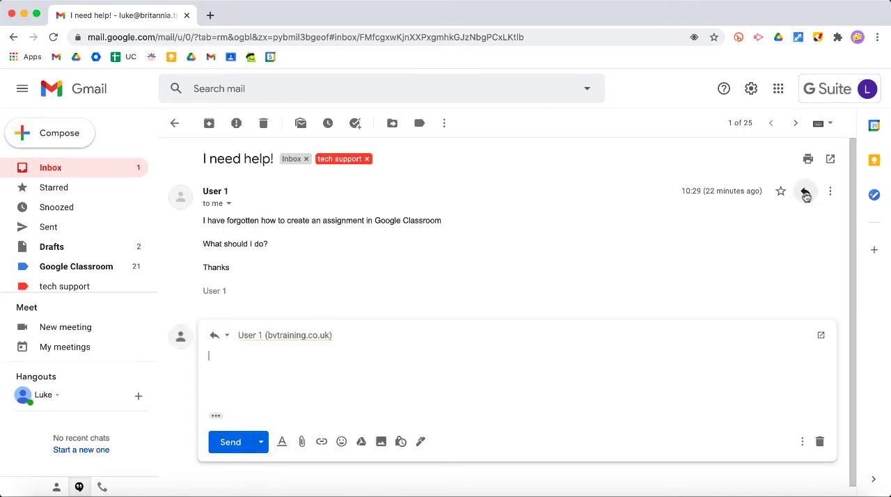
pyautogui.click(803, 441)
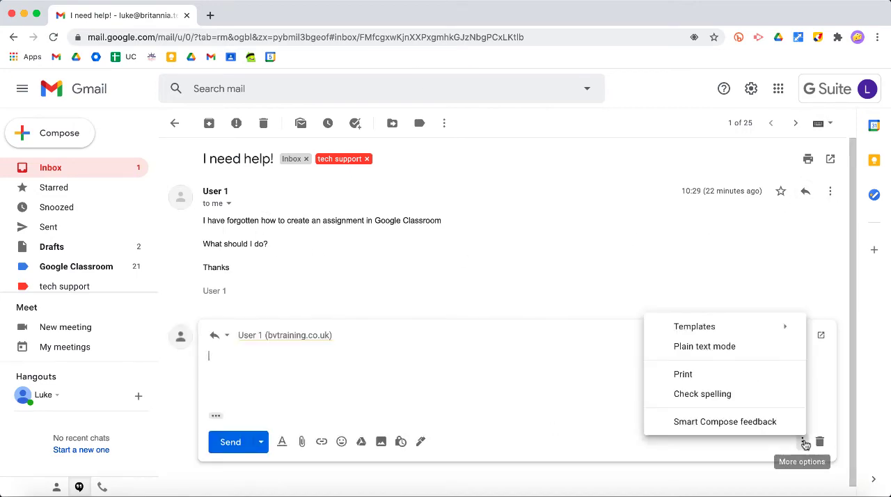
pyautogui.moveTo(668, 326)
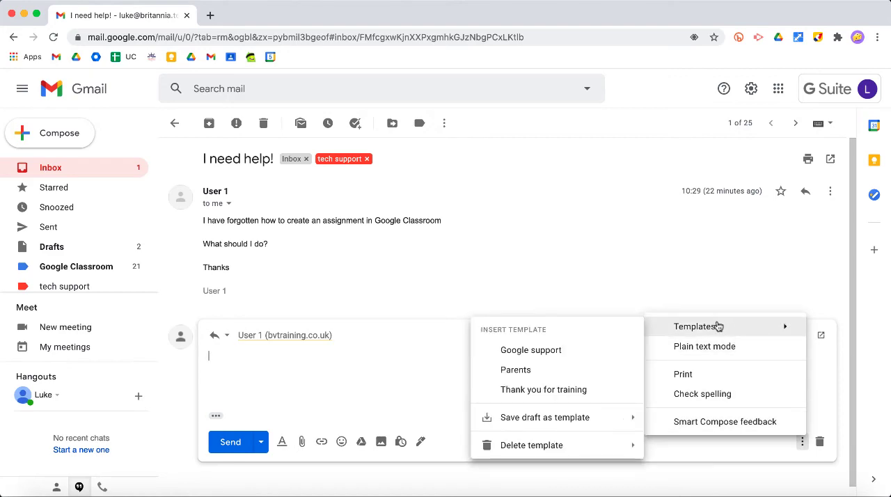
pyautogui.click(544, 349)
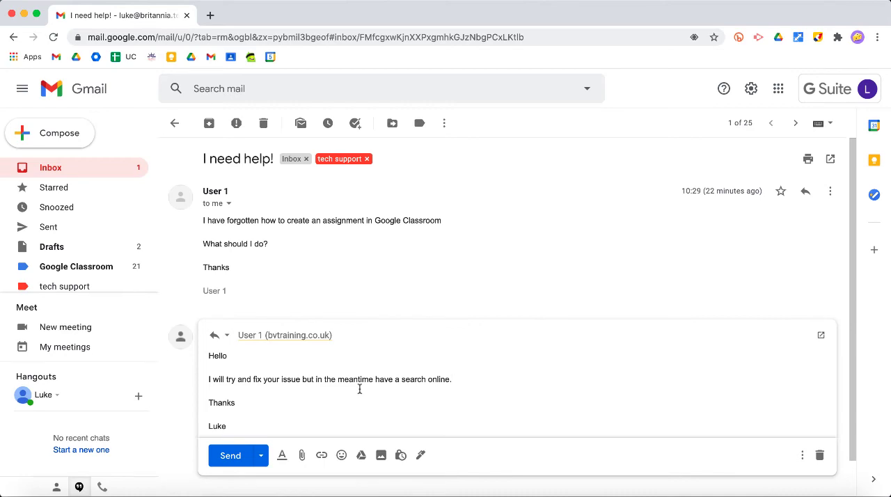
pyautogui.scroll(-2, 359, 388)
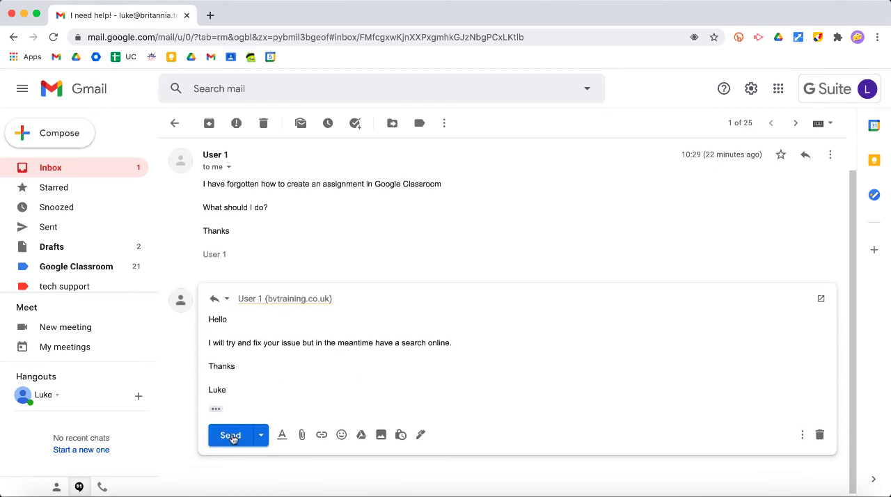
pyautogui.click(233, 435)
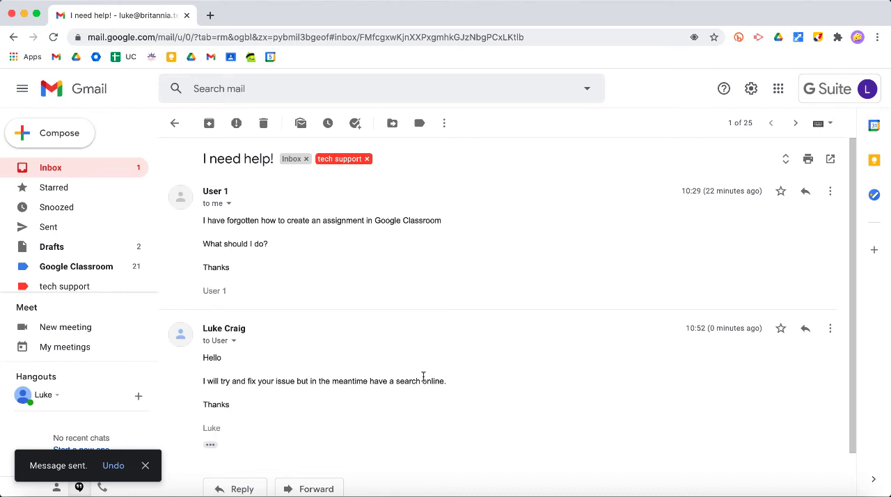
# Return to the inbox and view the suggestions offered for a mail search
pyautogui.click(99, 173)
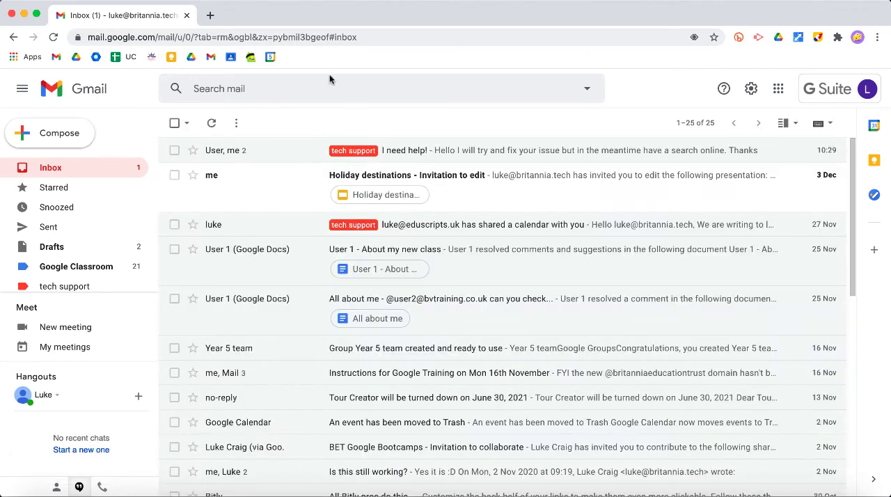
pyautogui.click(284, 89)
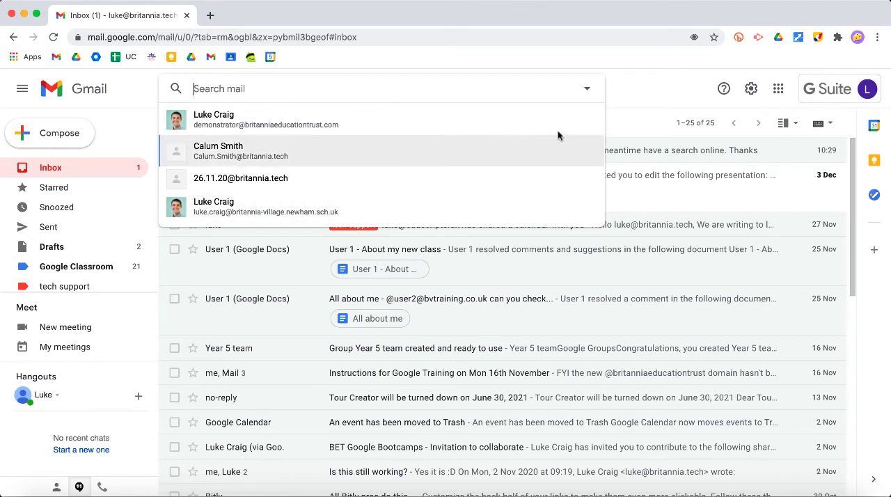
pyautogui.click(628, 109)
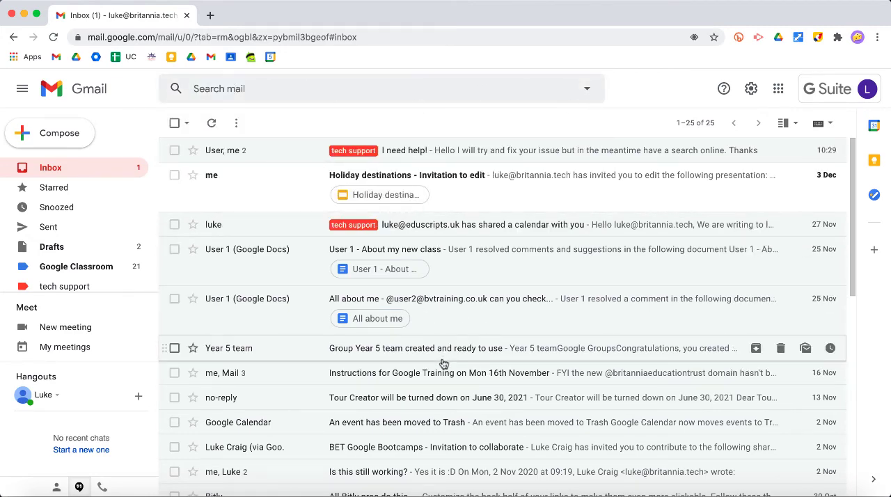
# Restrict the advanced mail search to a date within 3 days of 2020/09/01
pyautogui.click(587, 89)
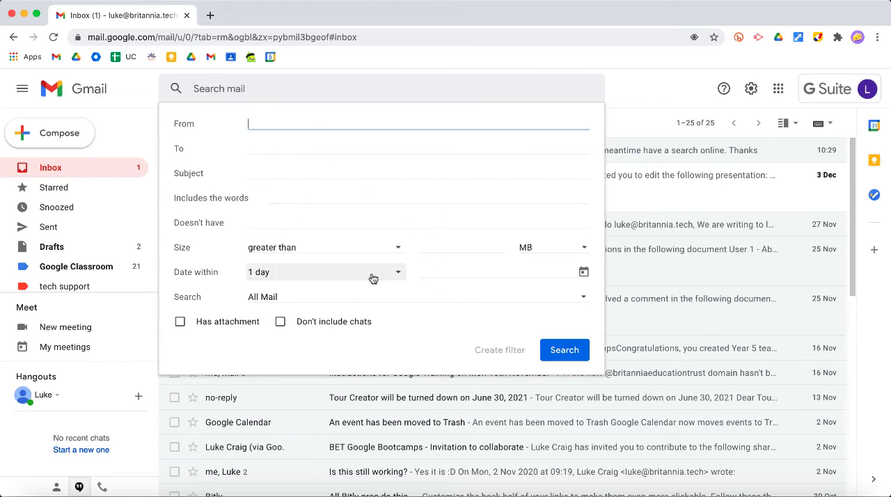
pyautogui.click(393, 276)
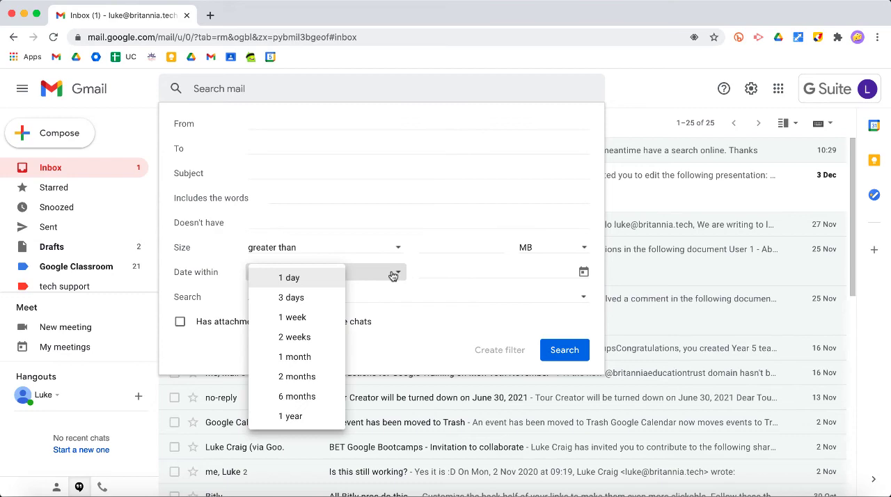
pyautogui.click(310, 297)
pyautogui.click(582, 276)
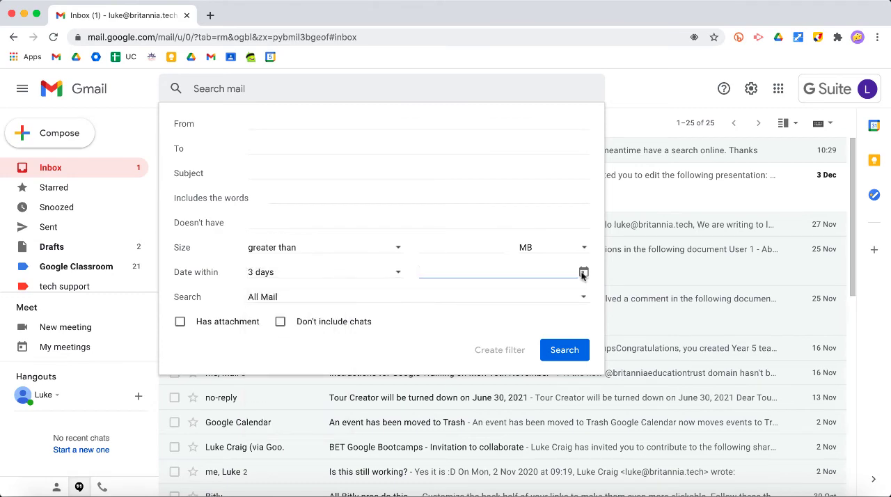
pyautogui.click(582, 272)
pyautogui.click(583, 272)
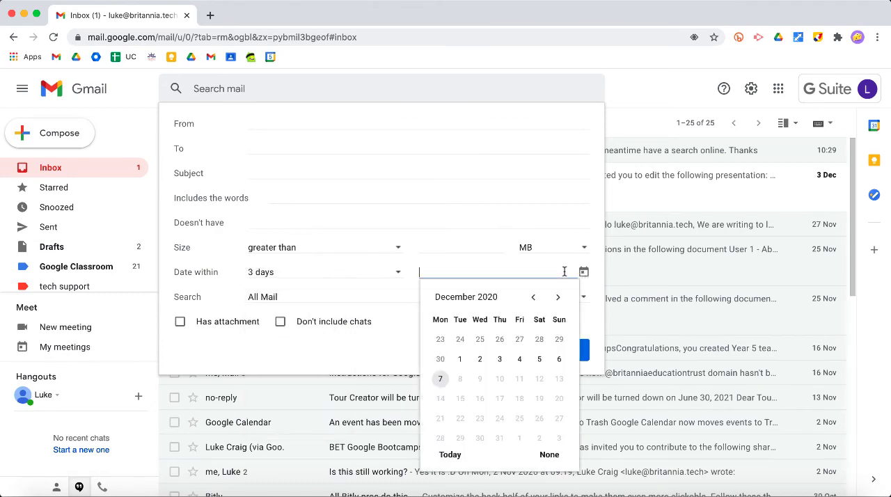
pyautogui.click(534, 297)
pyautogui.click(534, 297)
pyautogui.click(534, 297)
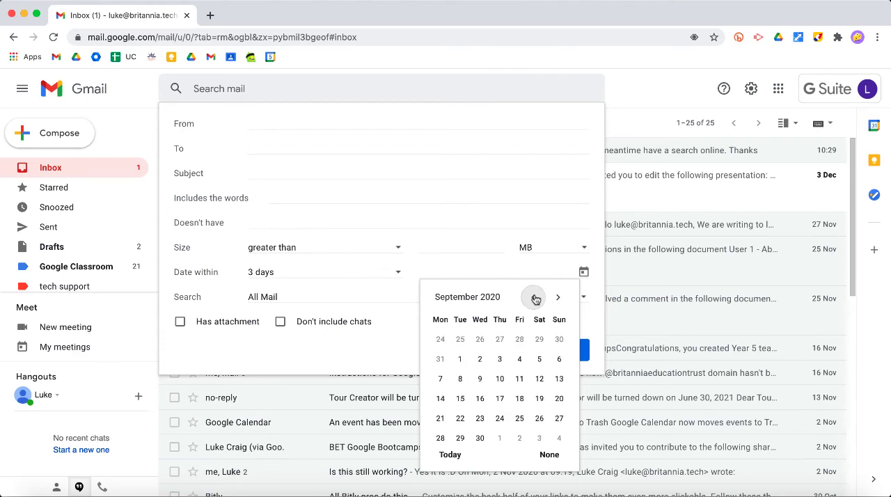
pyautogui.click(442, 358)
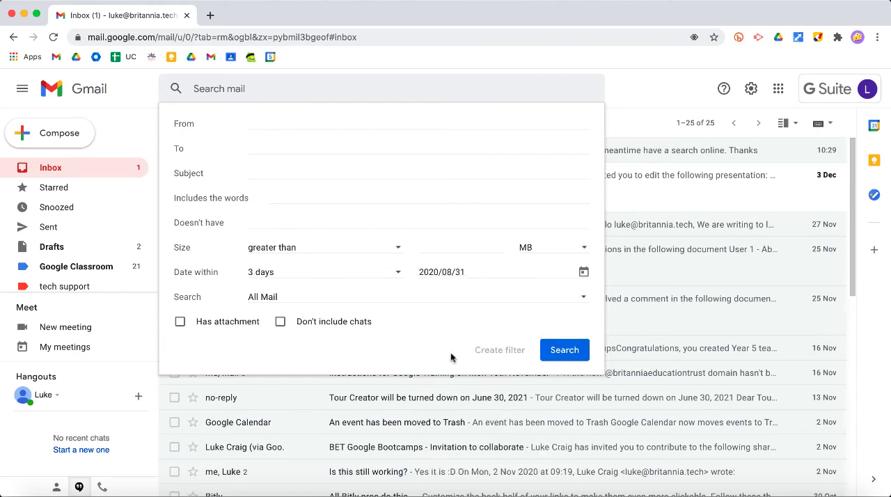
pyautogui.click(519, 268)
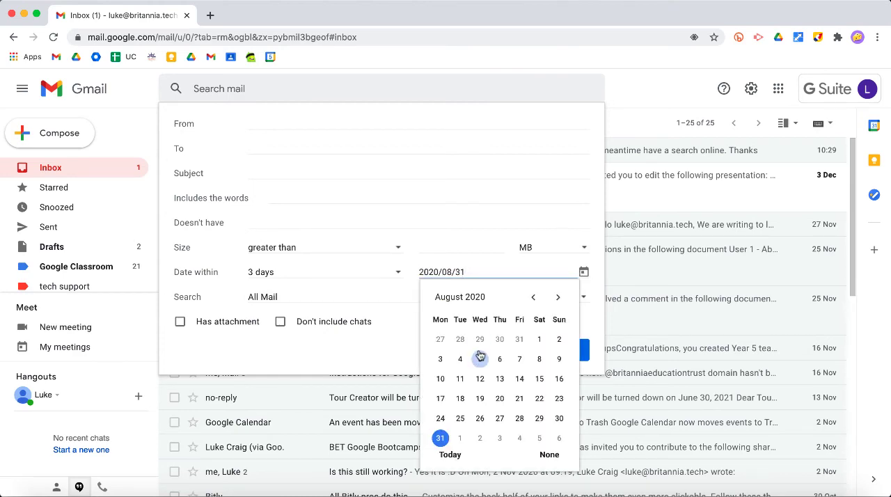
pyautogui.click(467, 442)
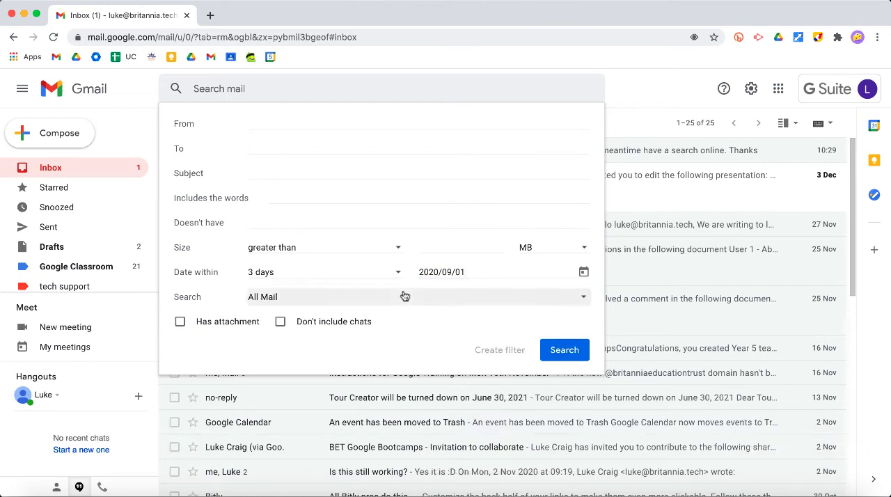
# Check which mailboxes the advanced search can cover and set User 1 as the sender criterion
pyautogui.click(281, 305)
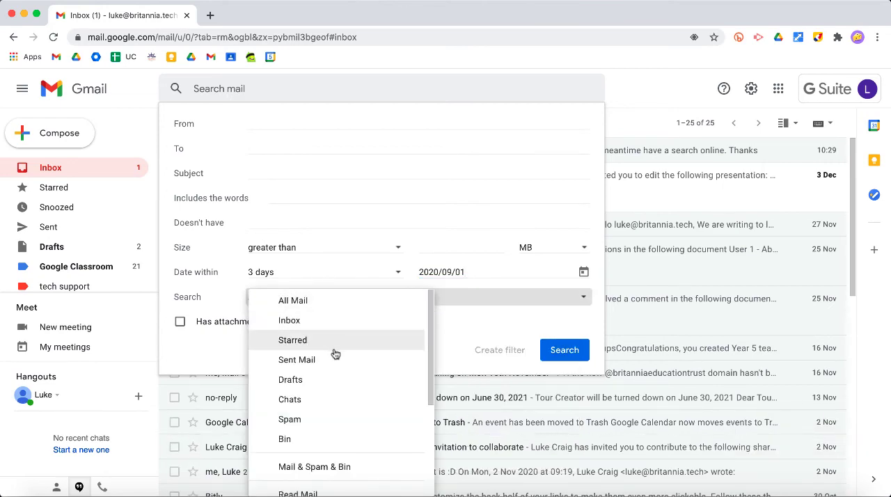
pyautogui.click(466, 305)
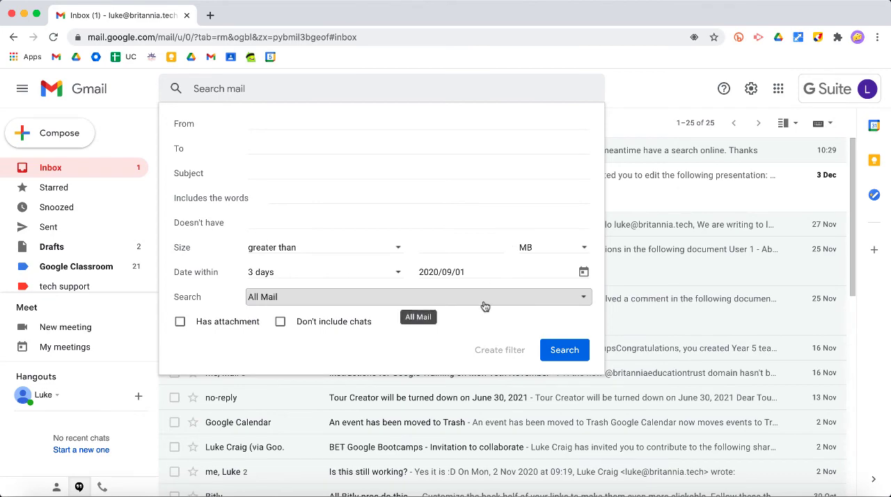
pyautogui.click(264, 123)
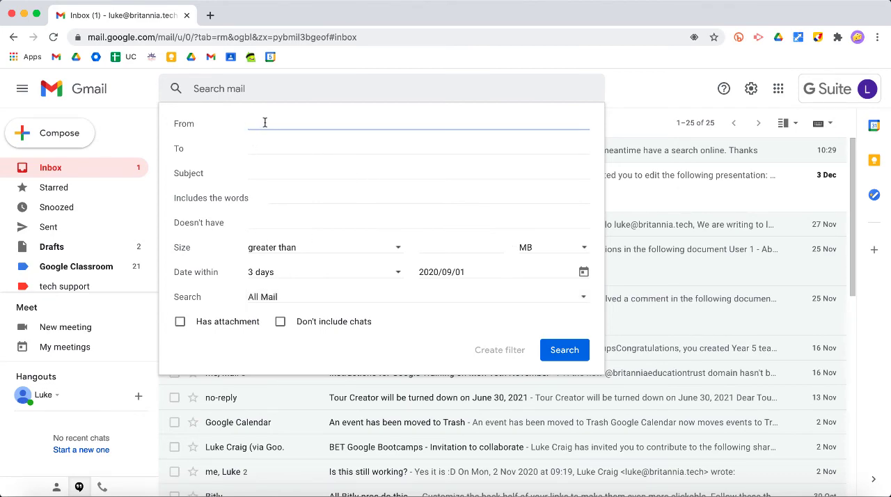
pyautogui.write('user')
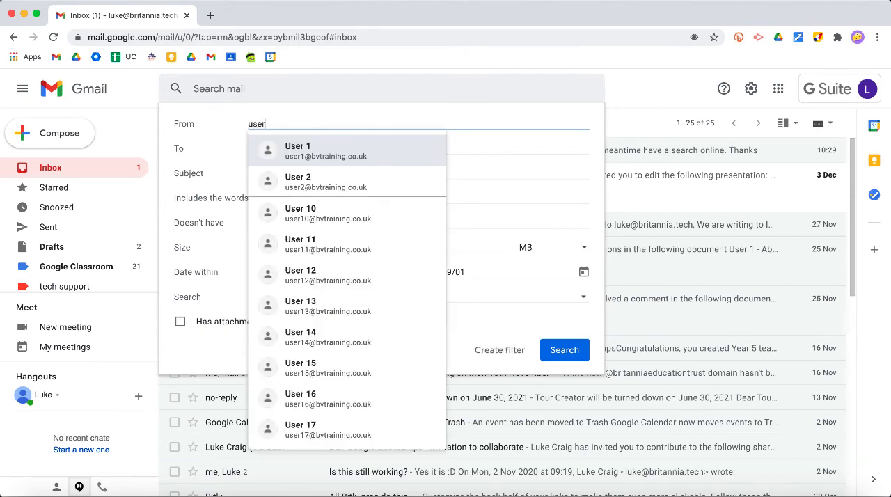
pyautogui.click(306, 147)
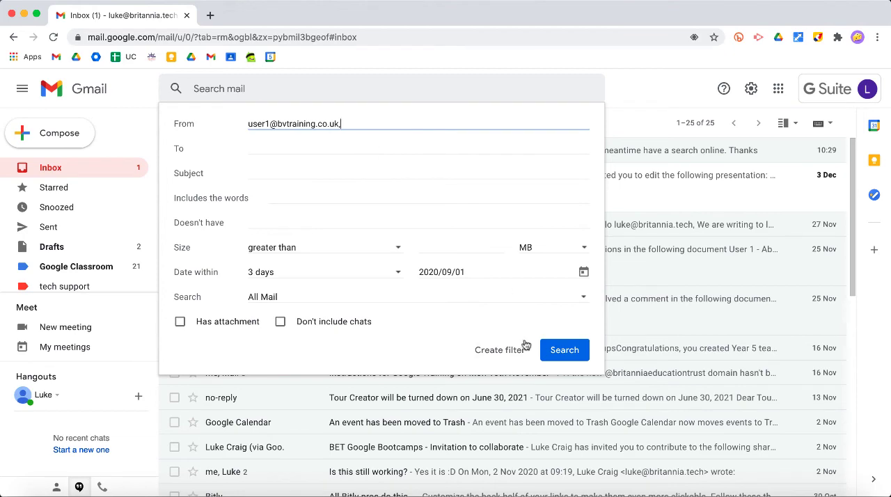
# Clear the reference date from the advanced search and look over the available date ranges
pyautogui.click(541, 272)
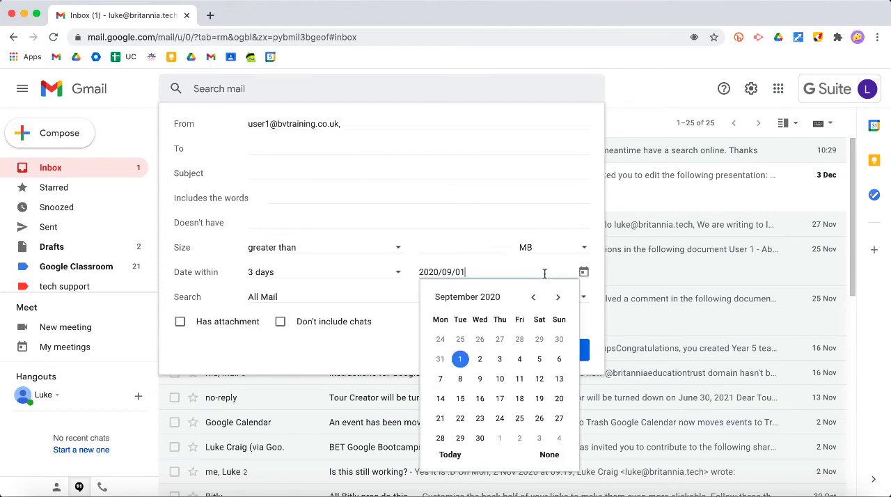
pyautogui.click(552, 455)
pyautogui.click(382, 273)
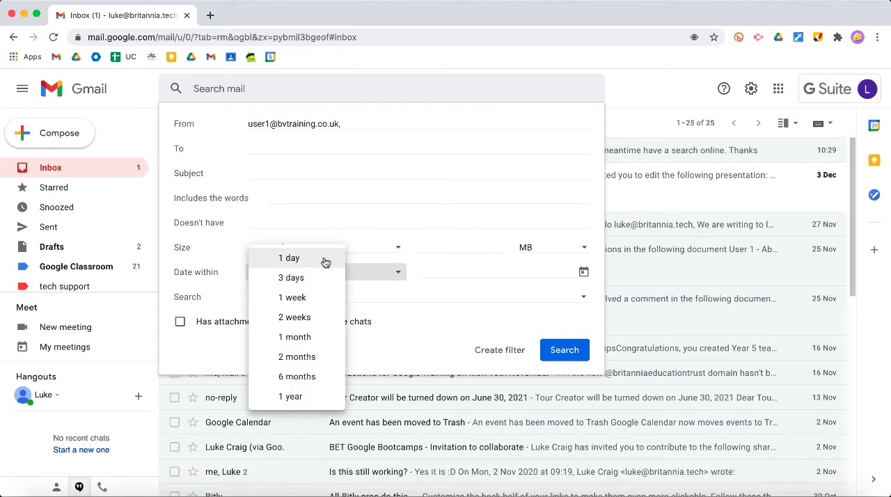
pyautogui.click(468, 296)
pyautogui.click(450, 322)
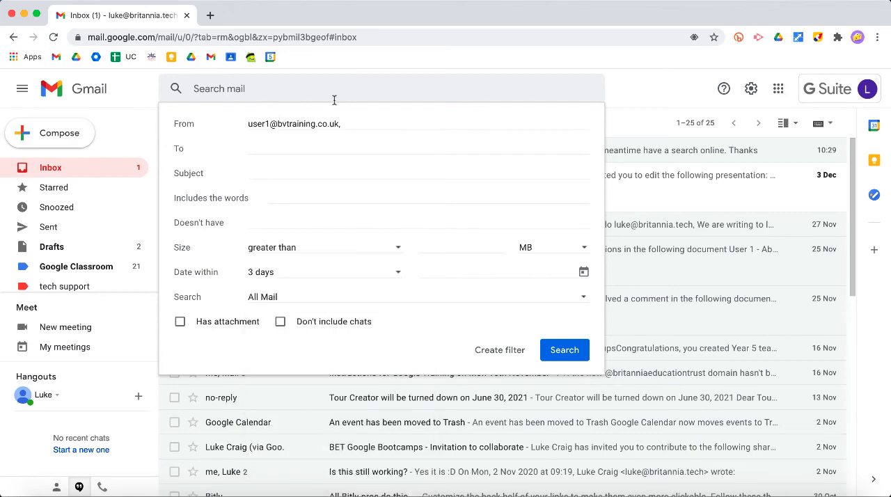
# Try a filter for the sender's mail with Skip the Inbox and Apply the label enabled, and abandon it without creating it
pyautogui.click(499, 354)
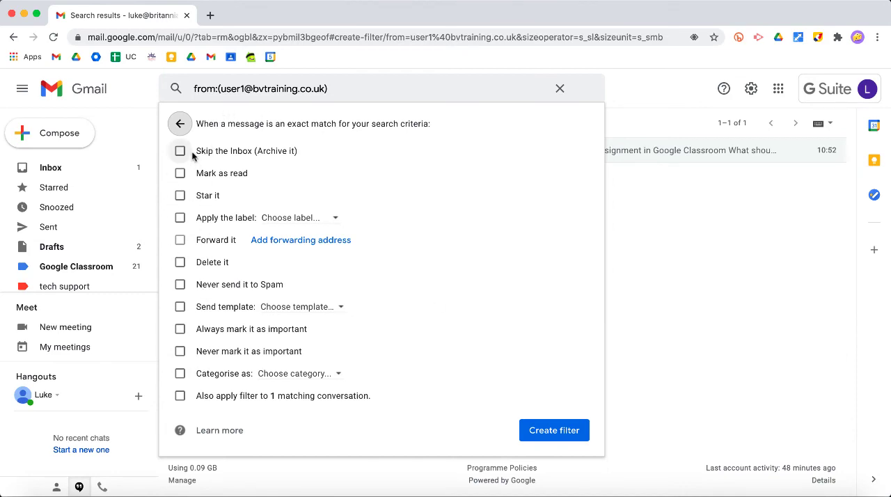
pyautogui.click(180, 196)
pyautogui.click(180, 218)
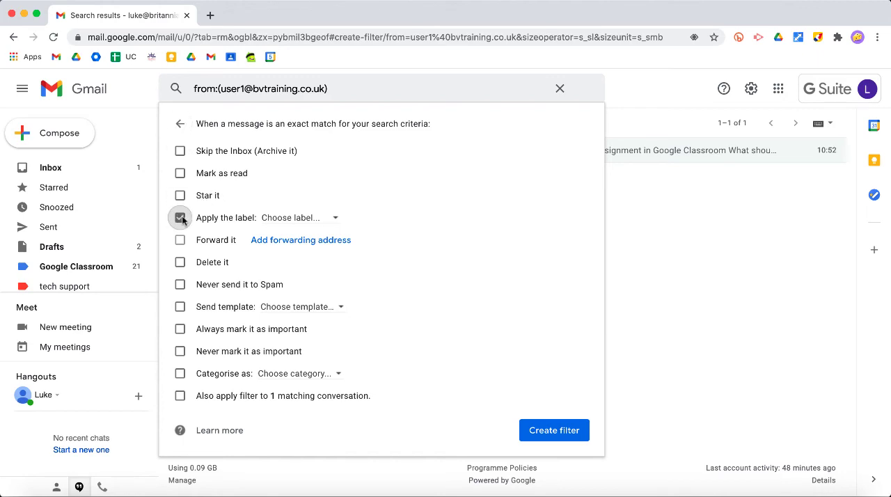
pyautogui.click(335, 217)
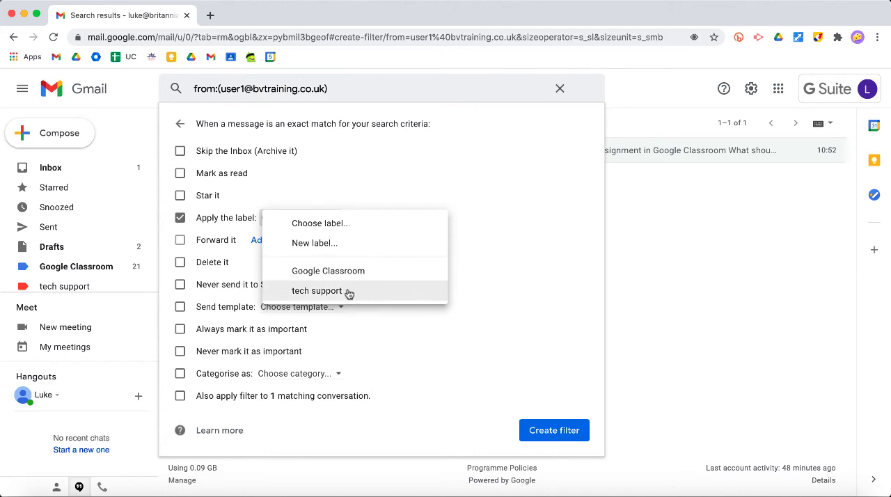
pyautogui.click(445, 186)
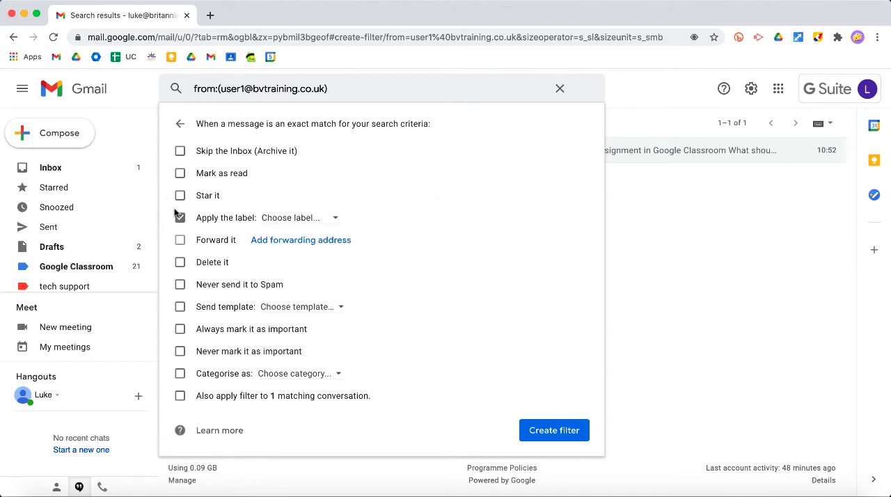
pyautogui.click(180, 151)
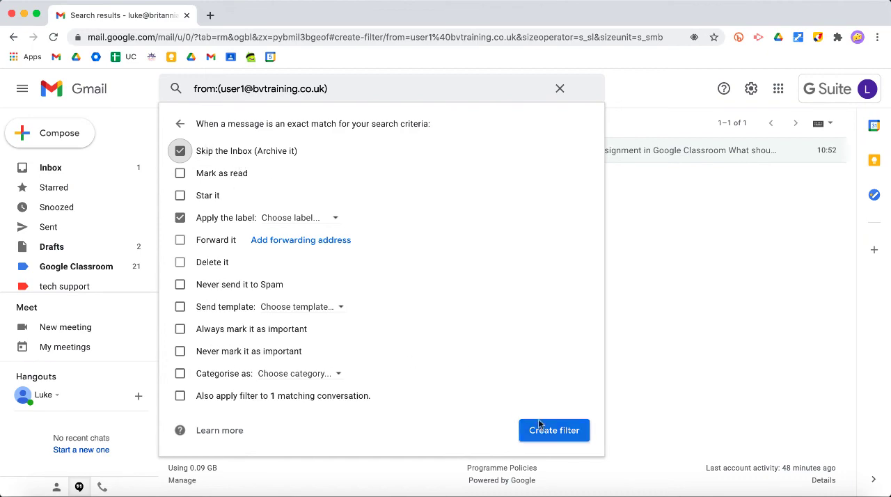
pyautogui.click(561, 88)
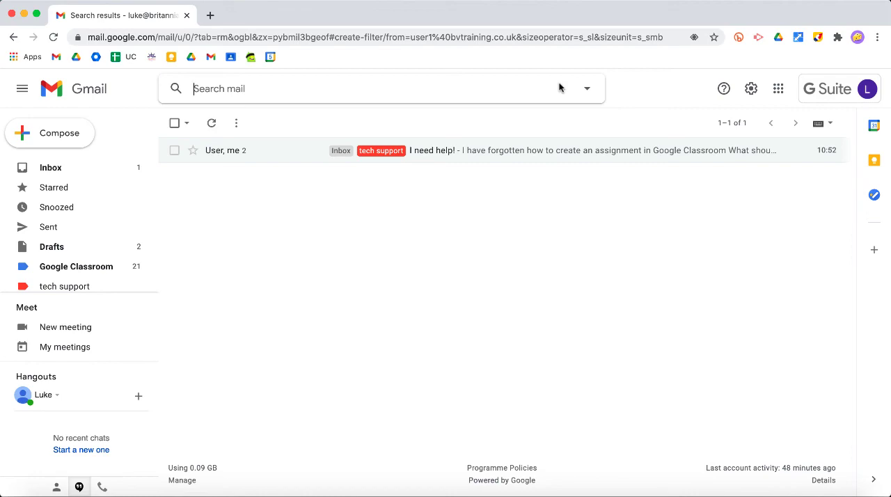
# Start a new message, turn on confidential mode with expiry in 1 week, and discard the draft
pyautogui.click(62, 133)
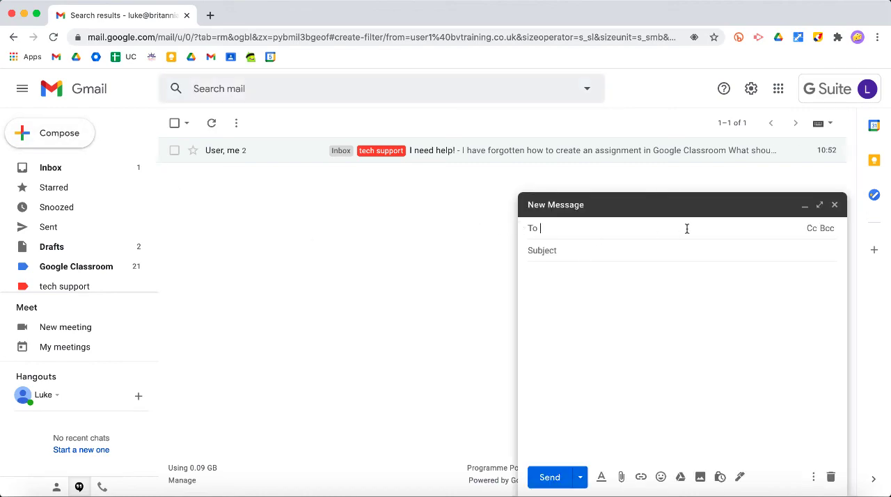
pyautogui.click(720, 478)
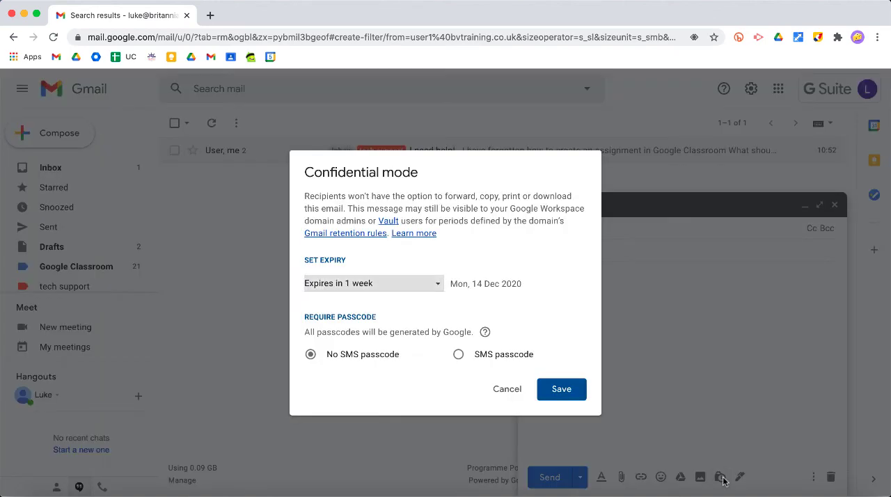
pyautogui.click(438, 288)
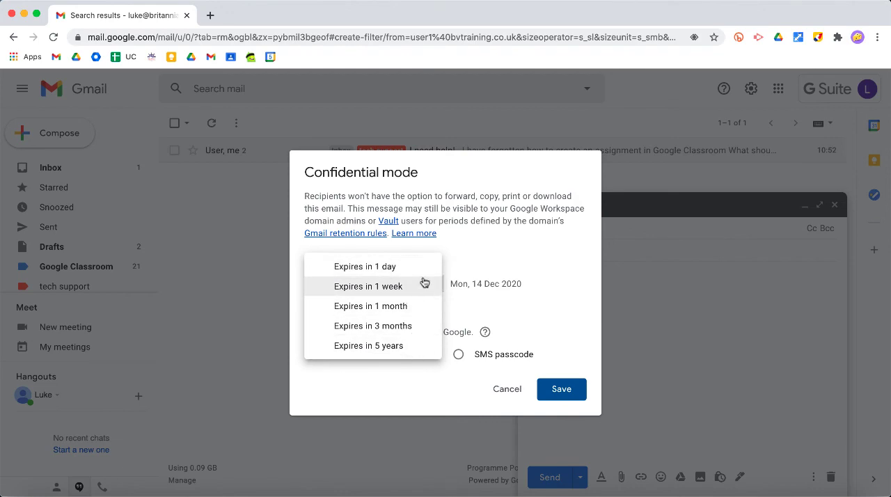
pyautogui.click(500, 289)
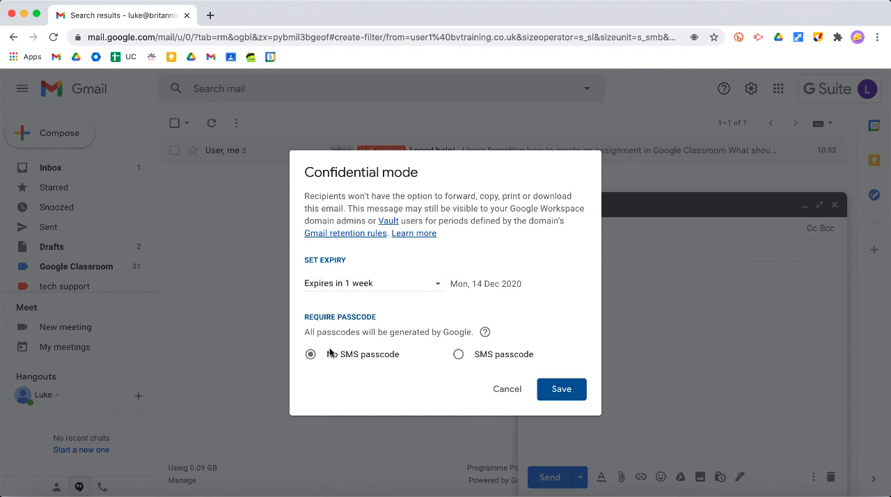
pyautogui.click(459, 354)
pyautogui.click(557, 388)
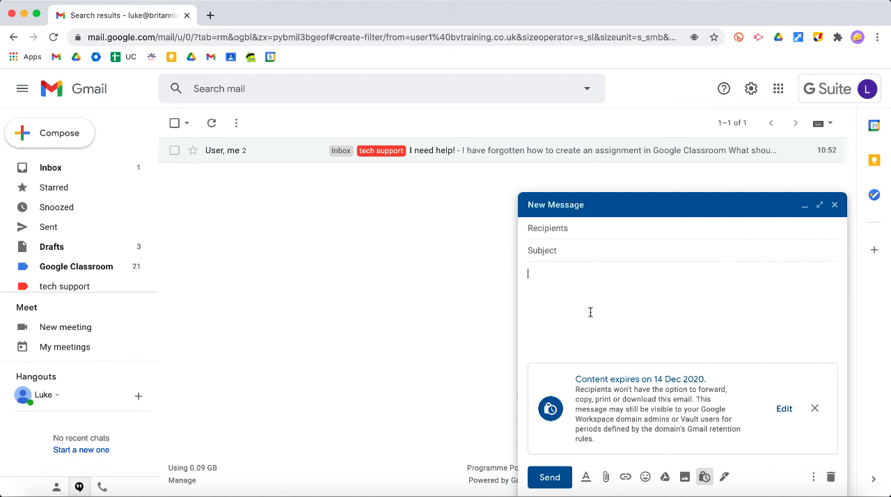
pyautogui.click(831, 478)
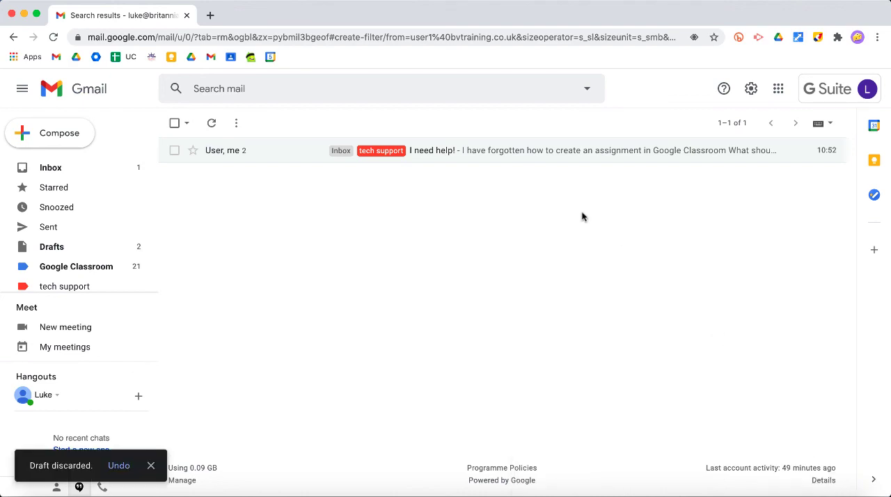